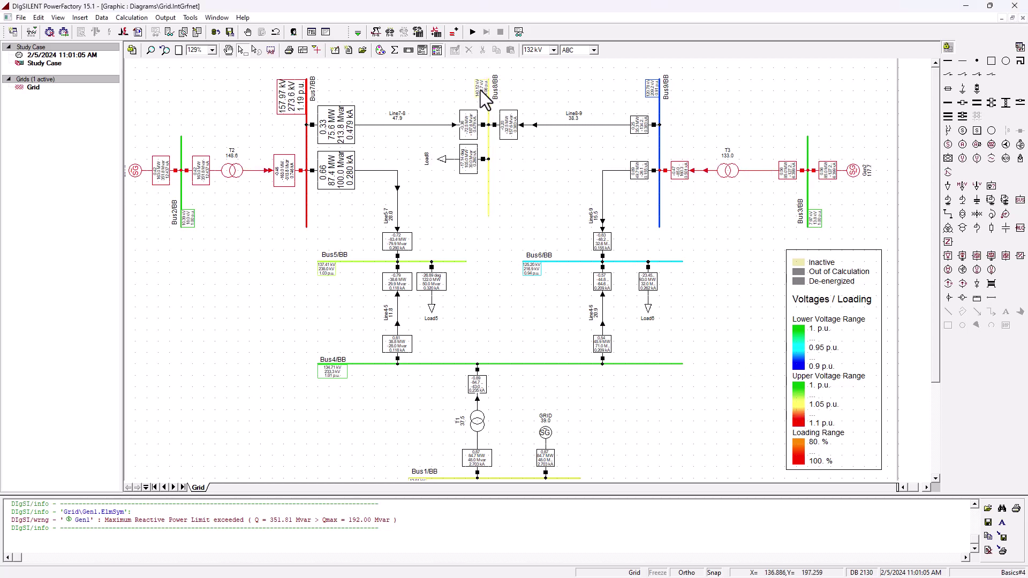
pyautogui.moveTo(481, 90)
pyautogui.click(728, 169)
pyautogui.click(730, 193)
pyautogui.moveTo(727, 154)
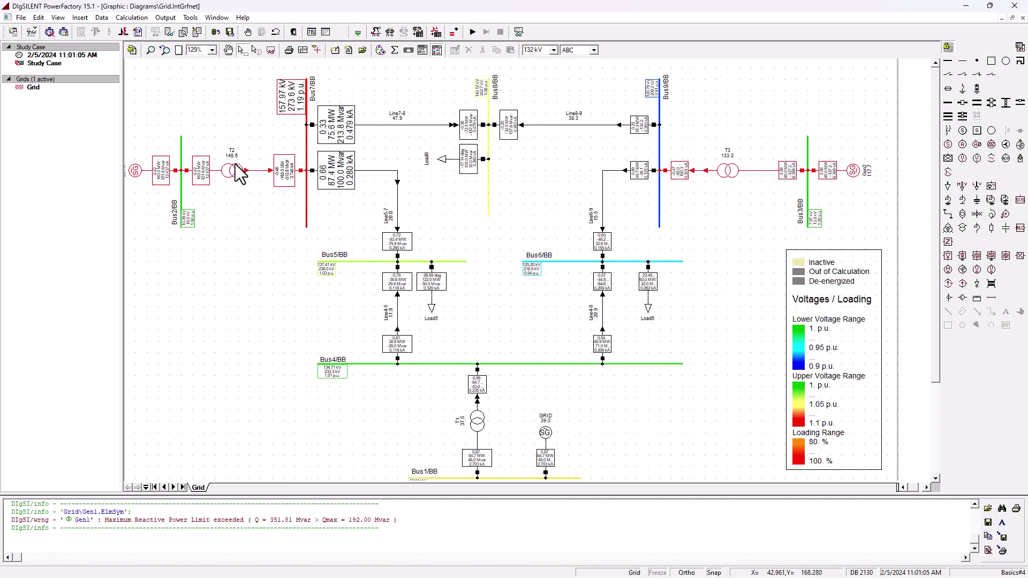
pyautogui.click(232, 172)
pyautogui.doubleClick(233, 172)
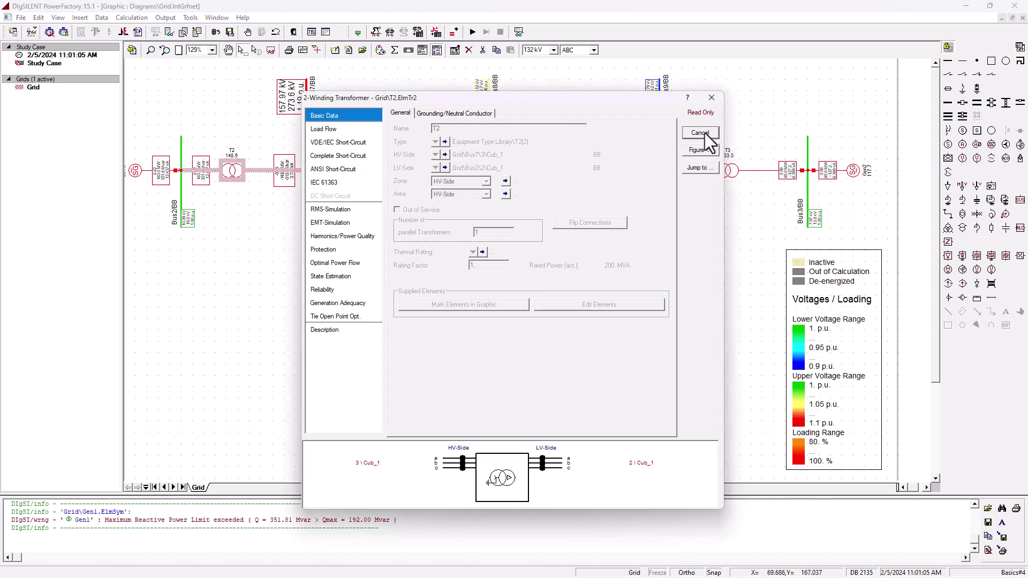
pyautogui.click(701, 134)
pyautogui.click(185, 64)
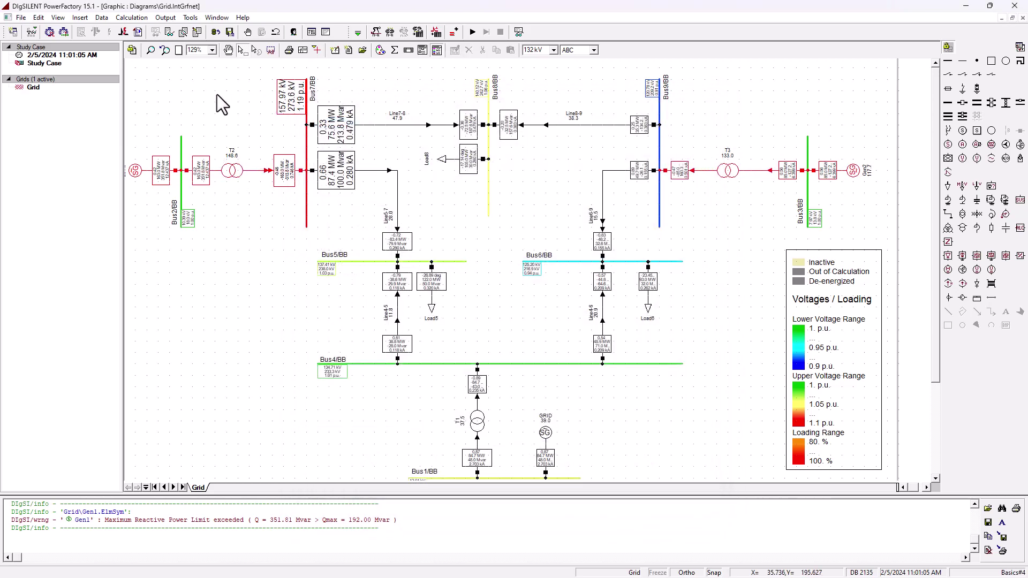
# - Examine the rated power in transformer T2's type data, close the dialogs and read the flow results on its Bus2 side
pyautogui.doubleClick(232, 171)
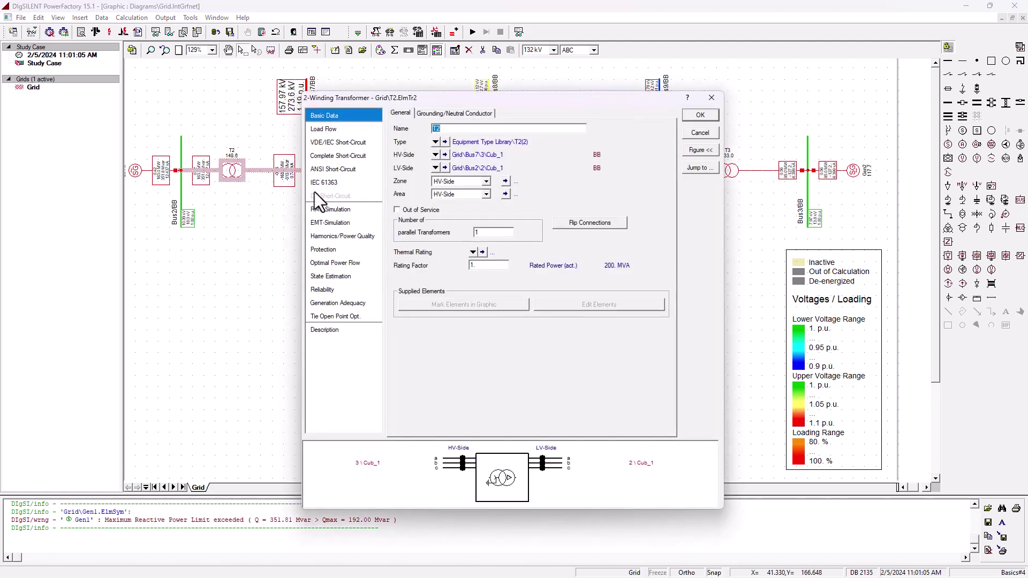
pyautogui.click(447, 142)
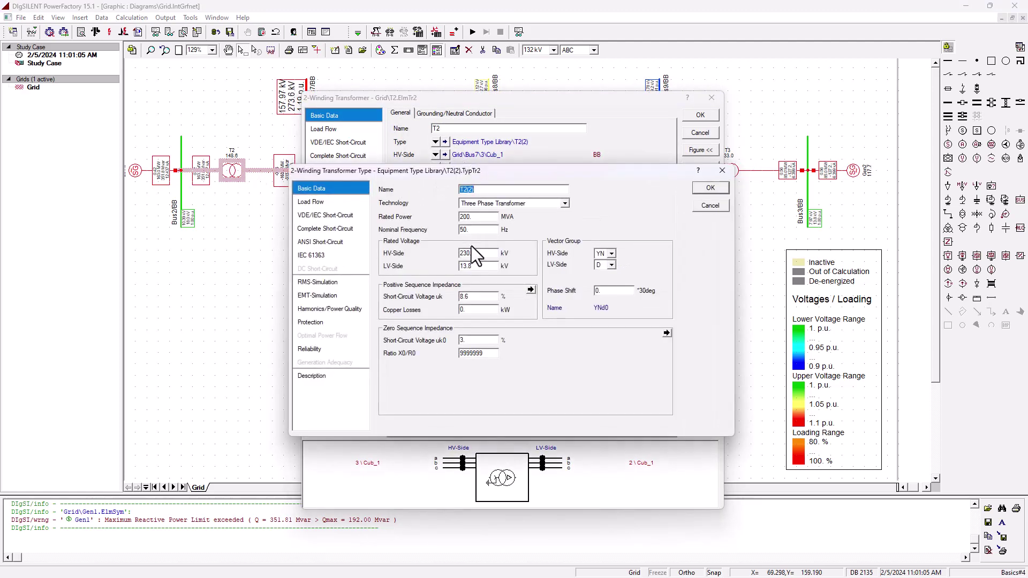
pyautogui.doubleClick(482, 217)
pyautogui.click(718, 191)
pyautogui.click(712, 117)
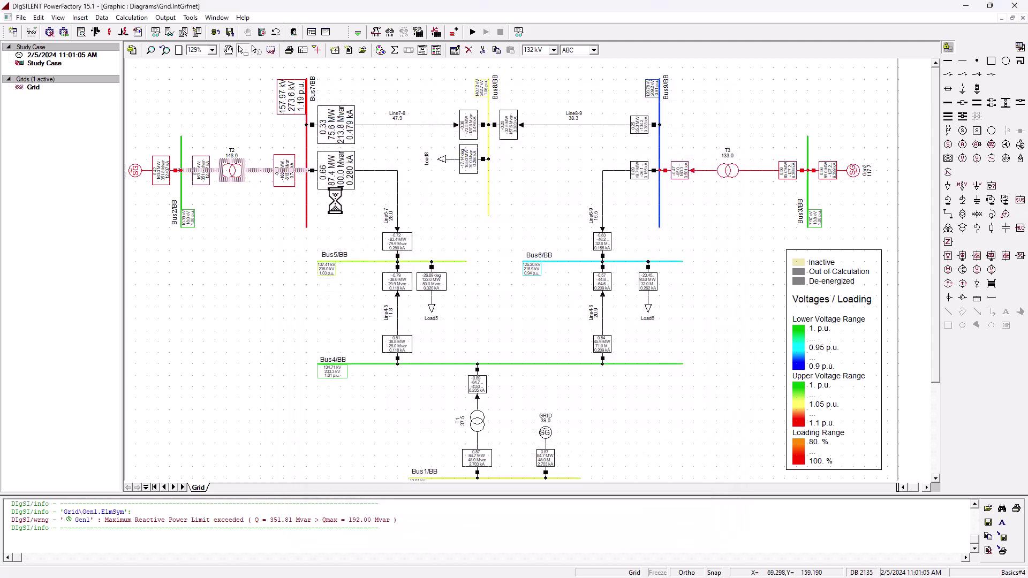
pyautogui.click(259, 216)
pyautogui.moveTo(201, 170)
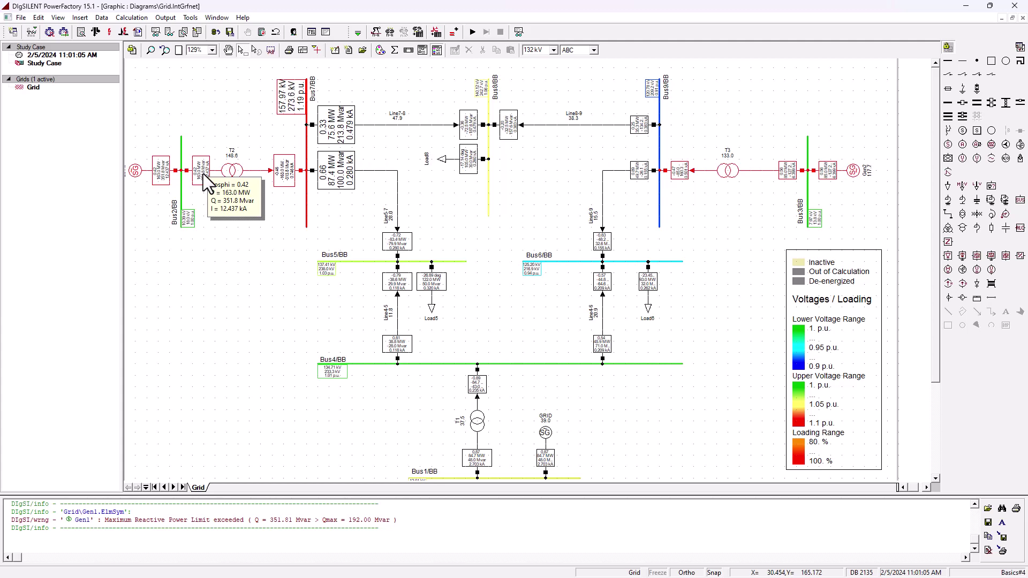
# - Check the rated power of transformer T2's equipment type again and close both dialogs without changes
pyautogui.doubleClick(233, 171)
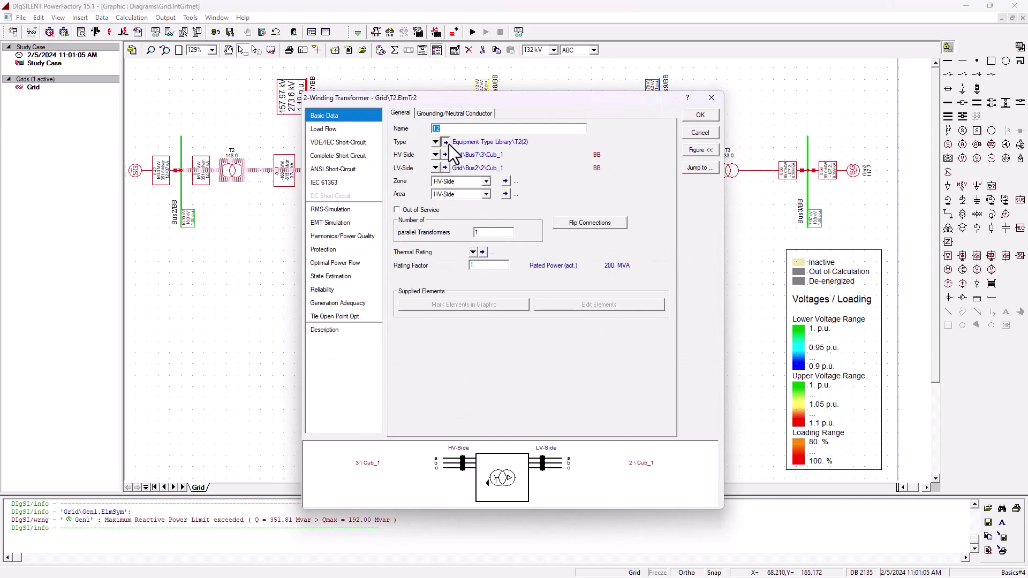
pyautogui.click(444, 142)
pyautogui.click(477, 217)
pyautogui.click(709, 189)
pyautogui.click(701, 116)
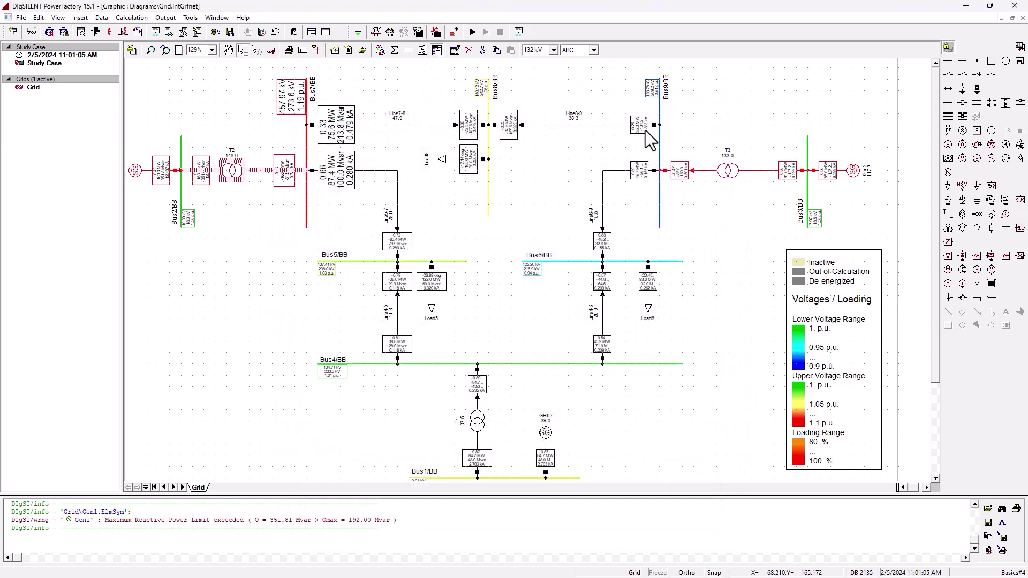
pyautogui.click(271, 275)
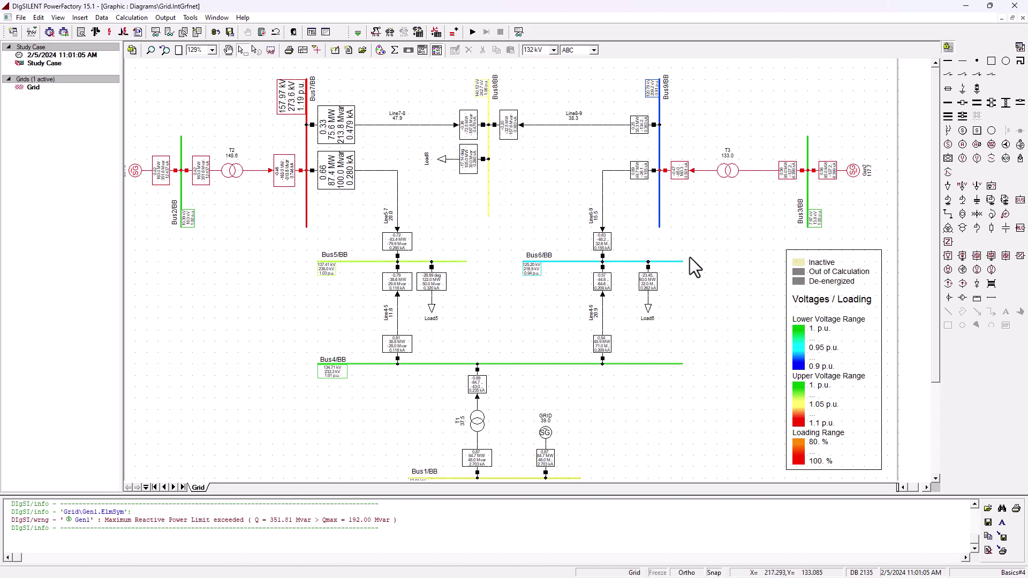
# - Examine the rated current in the type data of Line8-9 and cancel both dialogs
pyautogui.doubleClick(580, 125)
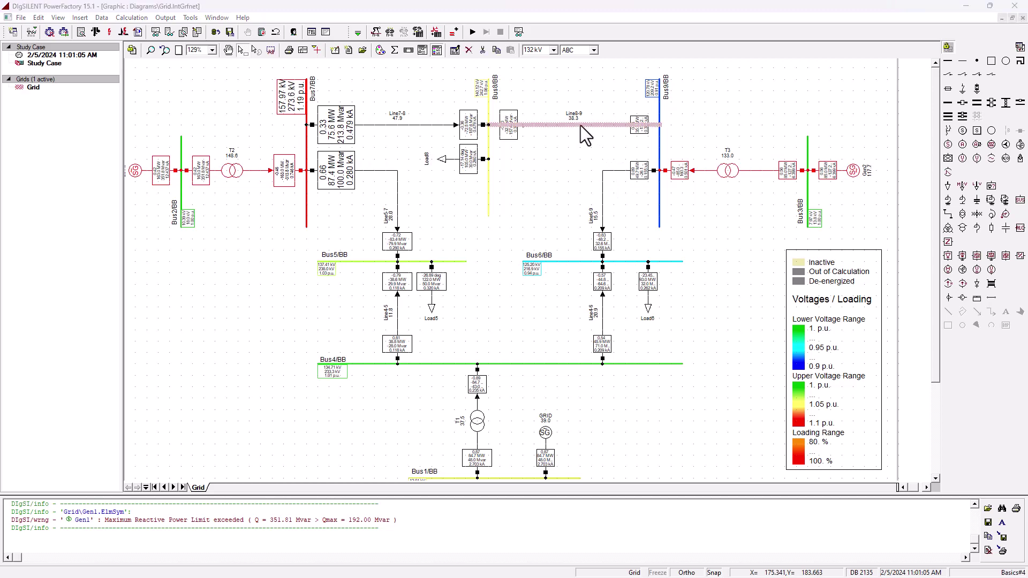
pyautogui.click(446, 133)
pyautogui.doubleClick(450, 202)
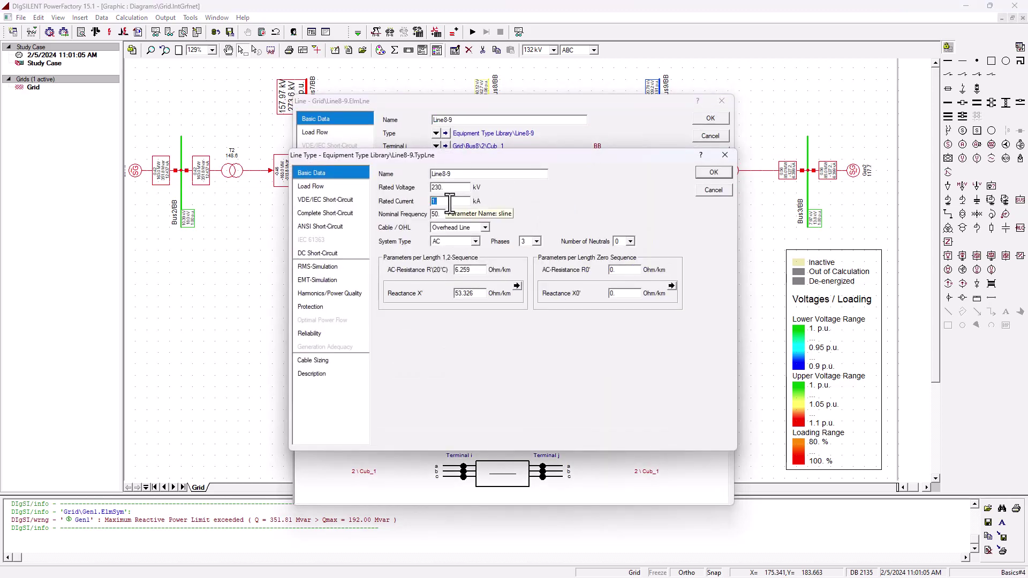
pyautogui.click(714, 191)
pyautogui.click(711, 137)
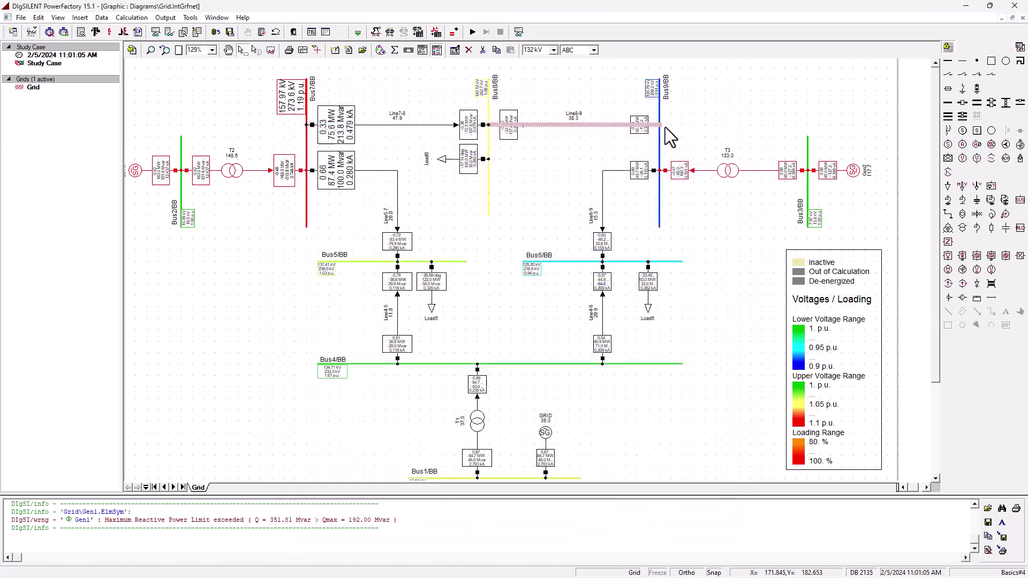
pyautogui.click(627, 130)
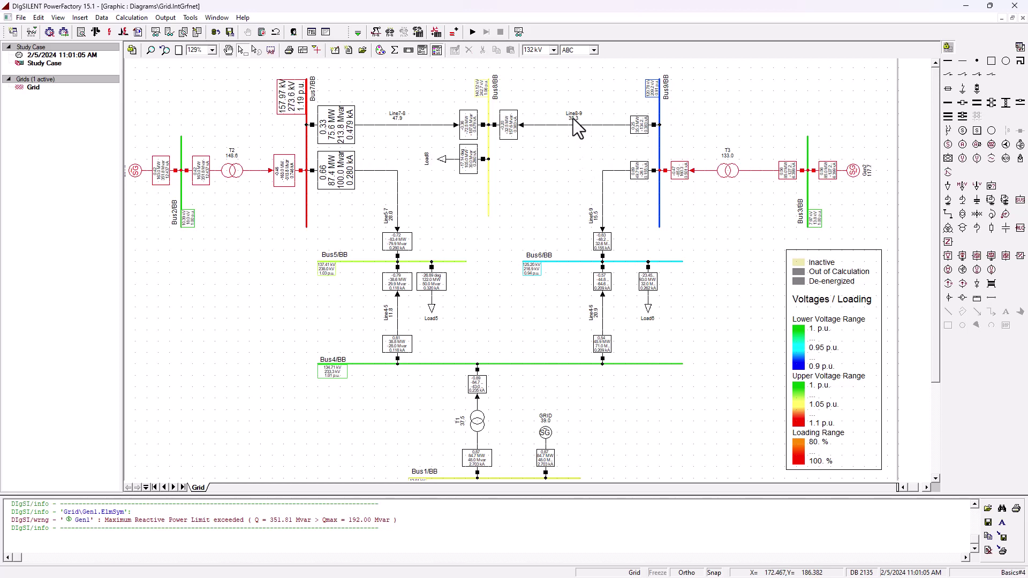
# - Read the loading of Line8-9 and the load flow results at its Bus8 and Bus9 ends
pyautogui.moveTo(577, 120)
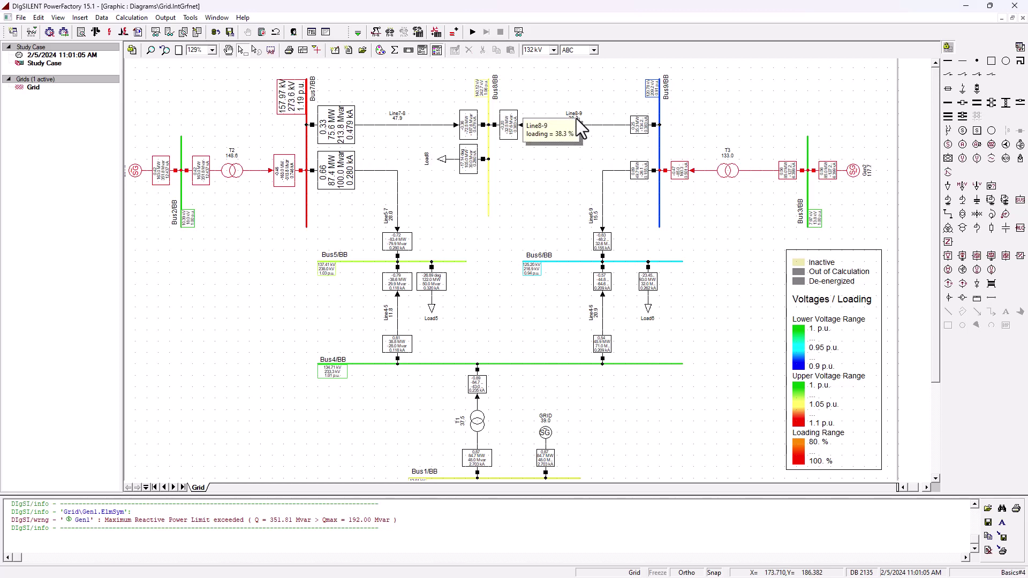
pyautogui.moveTo(511, 126)
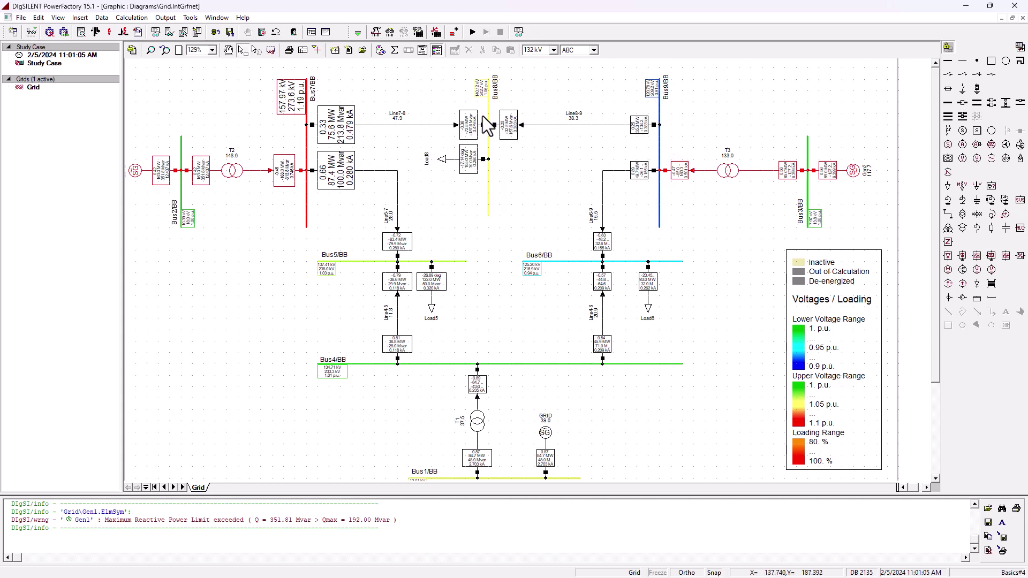
pyautogui.moveTo(641, 127)
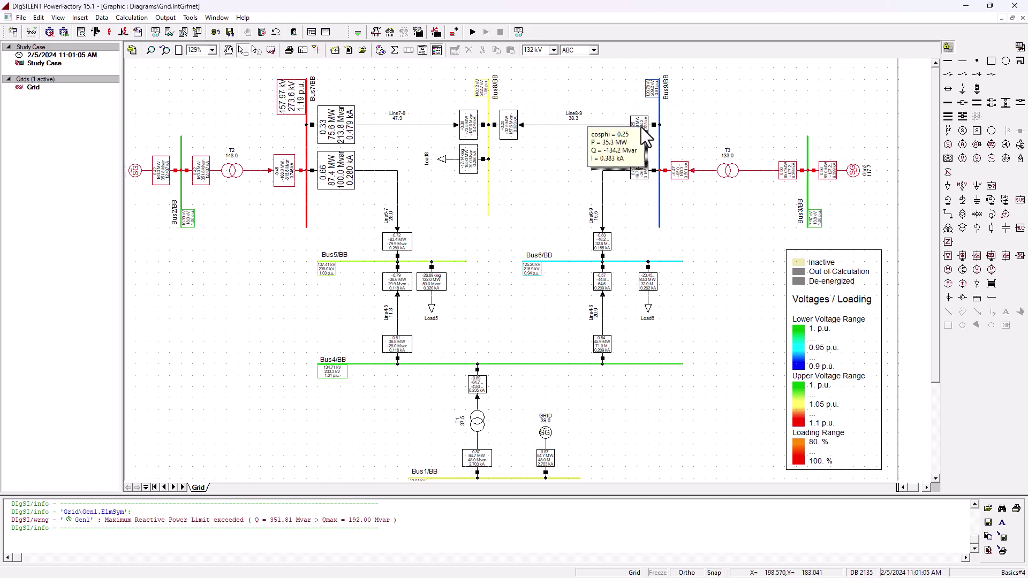
# - Set the rated current in the line type of Line8-9 to 0.3 kA
pyautogui.doubleClick(566, 127)
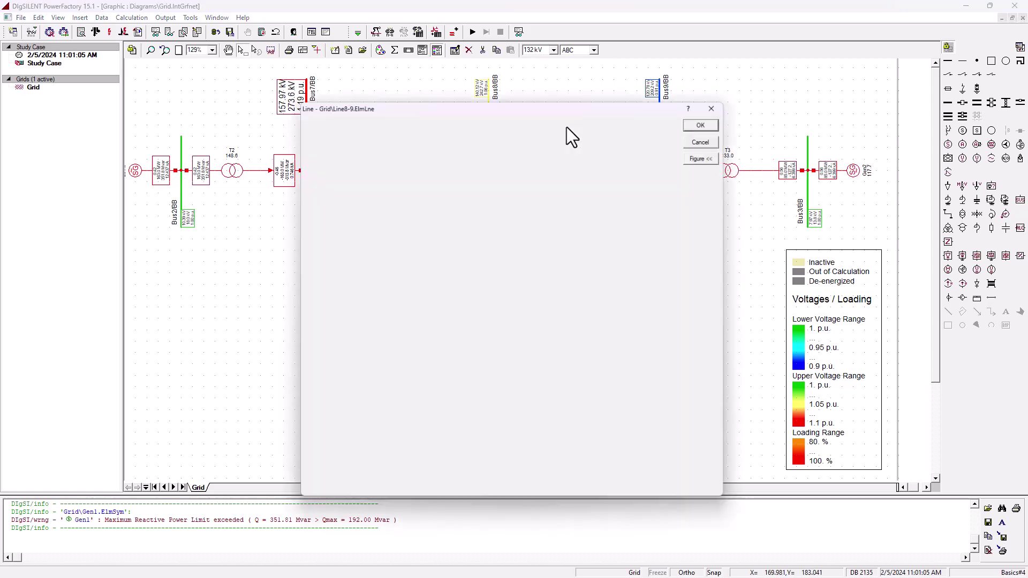
pyautogui.click(445, 132)
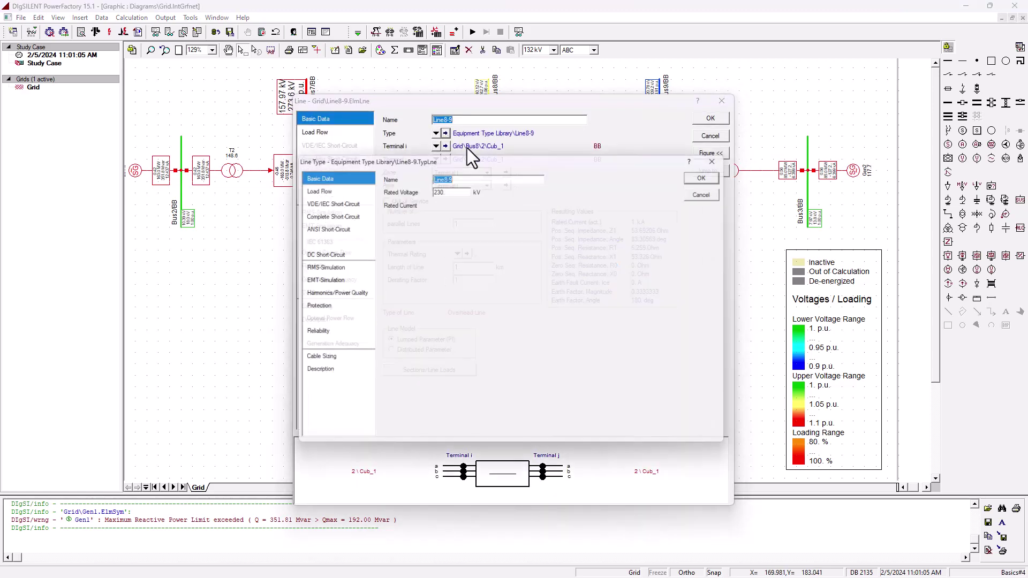
pyautogui.press('Tab')
pyautogui.press('Tab')
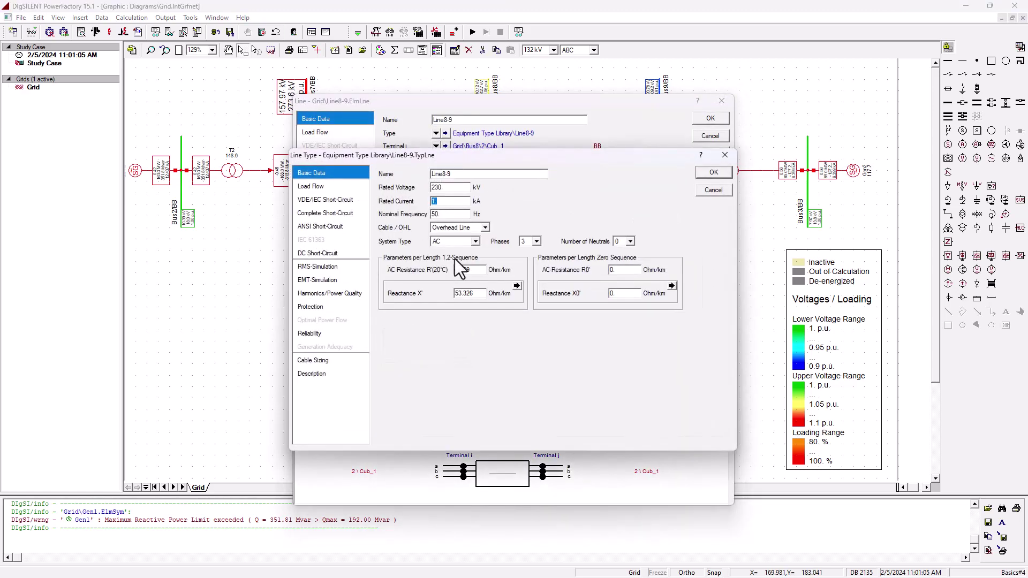
pyautogui.write('0.3')
pyautogui.click(714, 173)
pyautogui.click(710, 118)
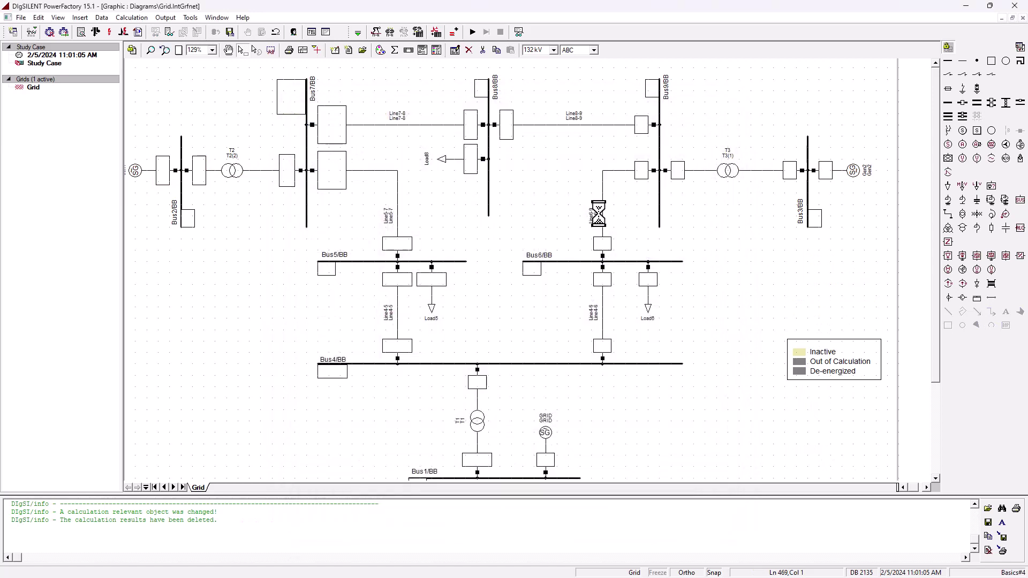
# - Execute the balanced AC load flow and check the loading of Line8-9
pyautogui.click(96, 32)
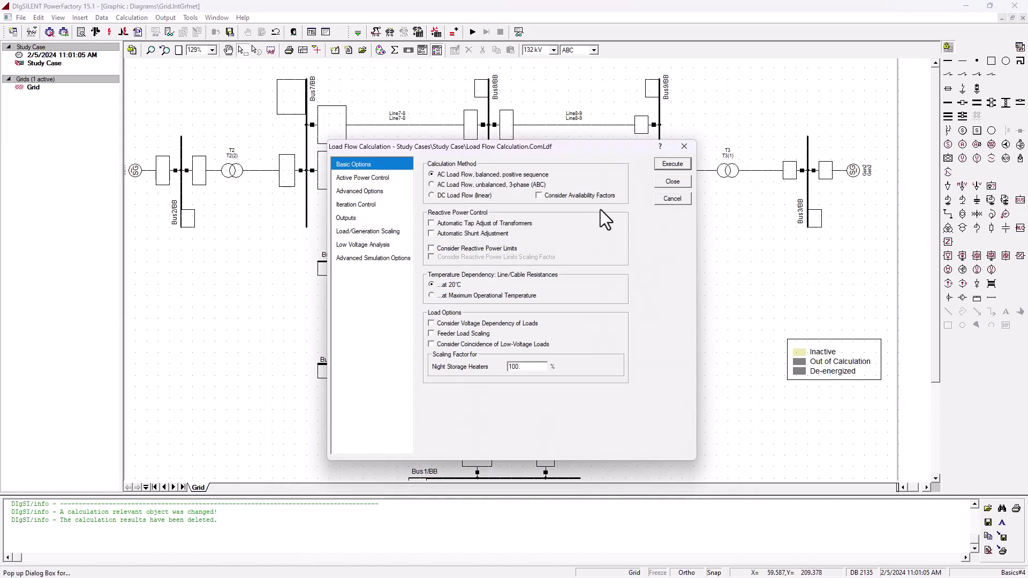
pyautogui.click(672, 164)
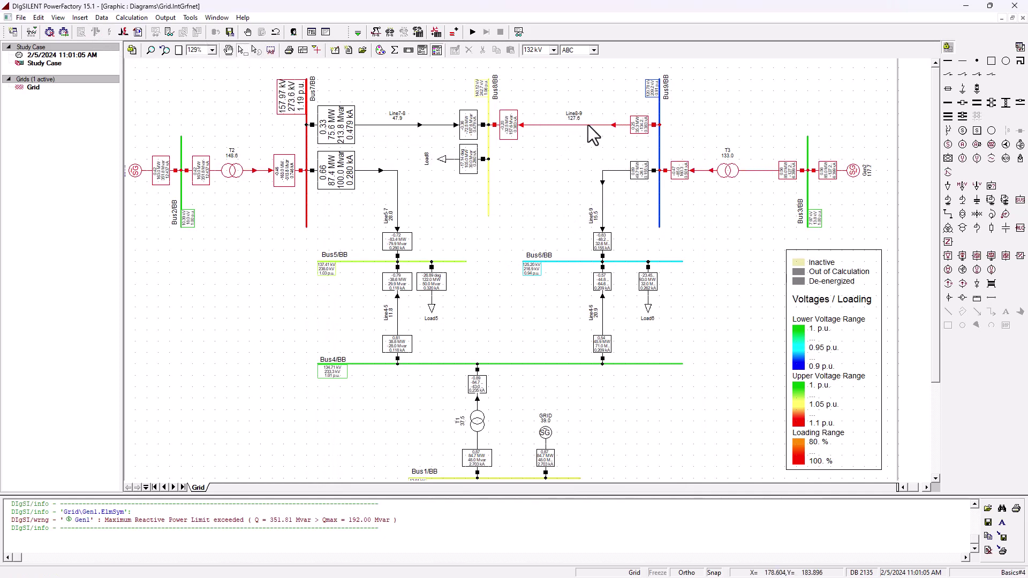
pyautogui.moveTo(574, 117)
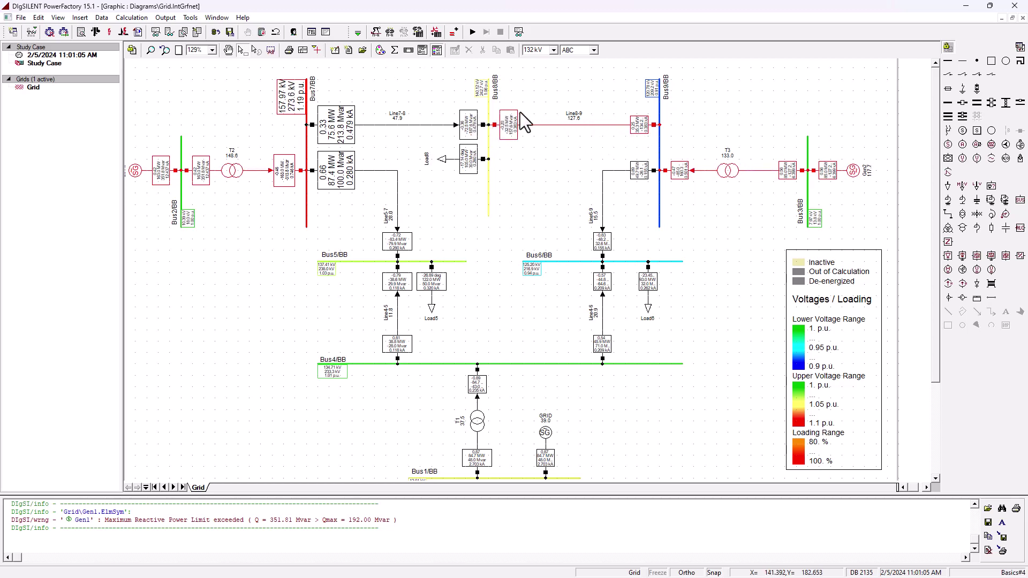
# - Set the rated current in the line type of Line8-9 to 1 kA and execute the load flow calculation
pyautogui.doubleClick(560, 125)
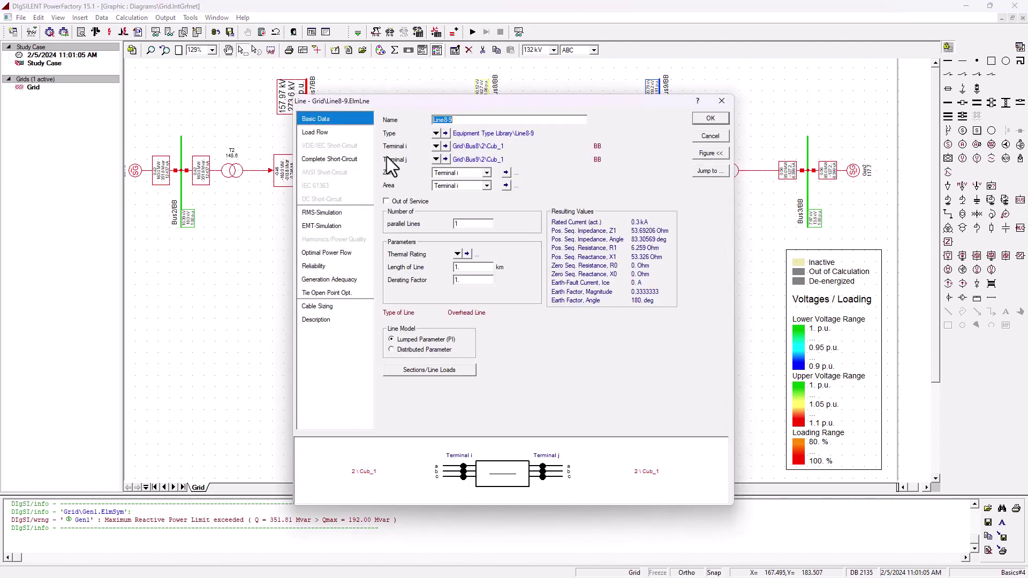
pyautogui.click(446, 133)
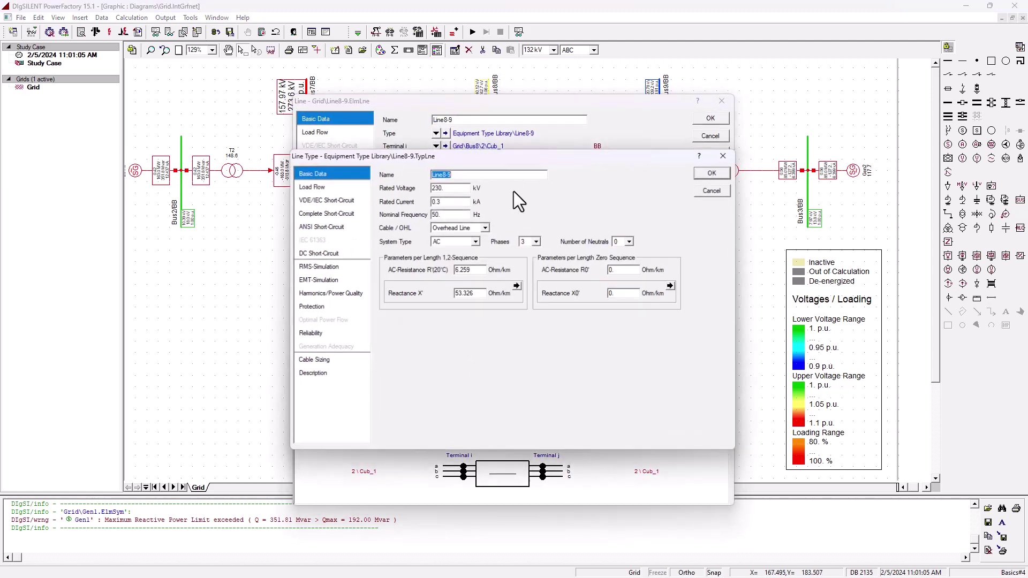
pyautogui.doubleClick(453, 201)
pyautogui.write('1')
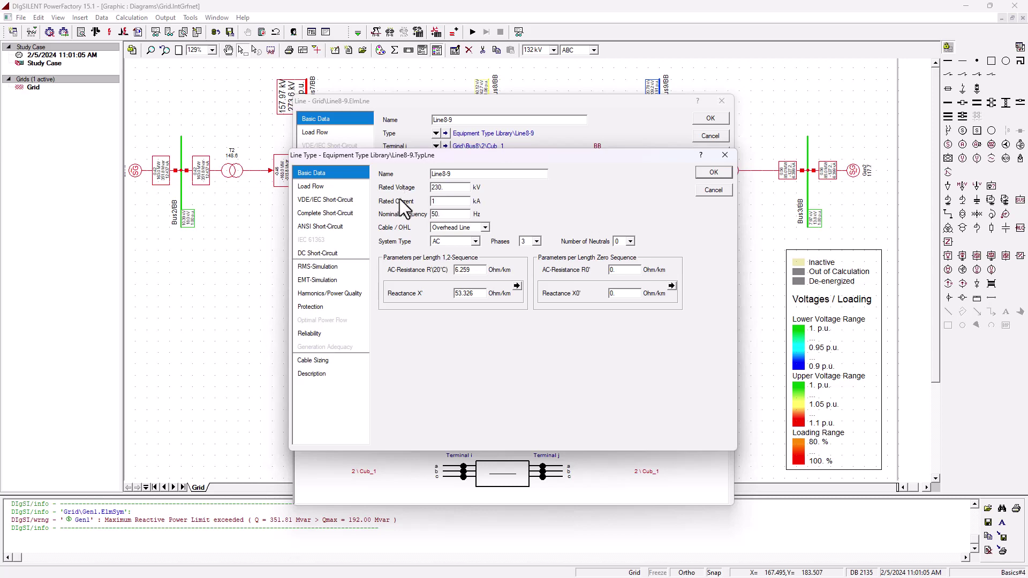
pyautogui.click(702, 173)
pyautogui.click(711, 118)
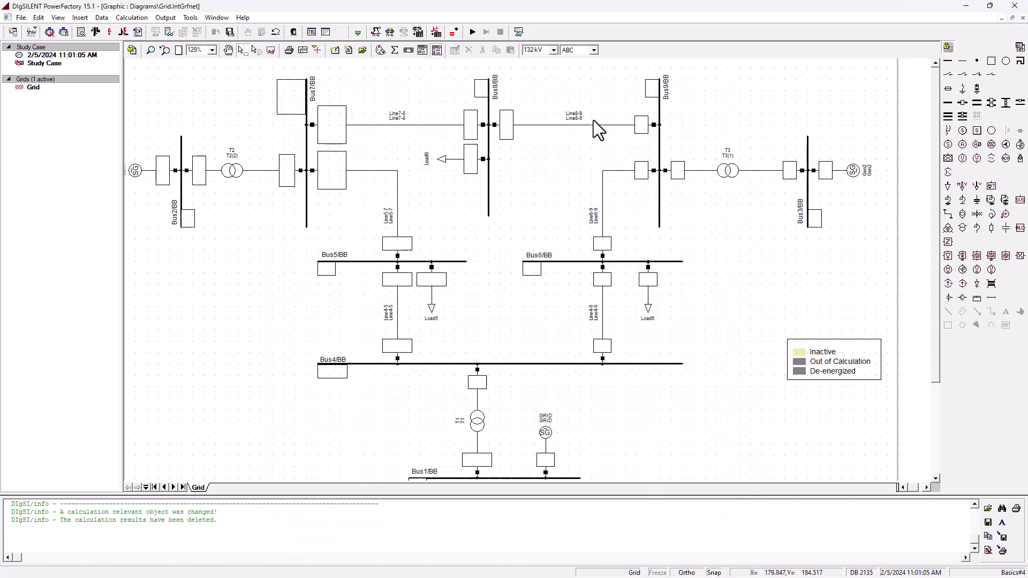
pyautogui.click(96, 33)
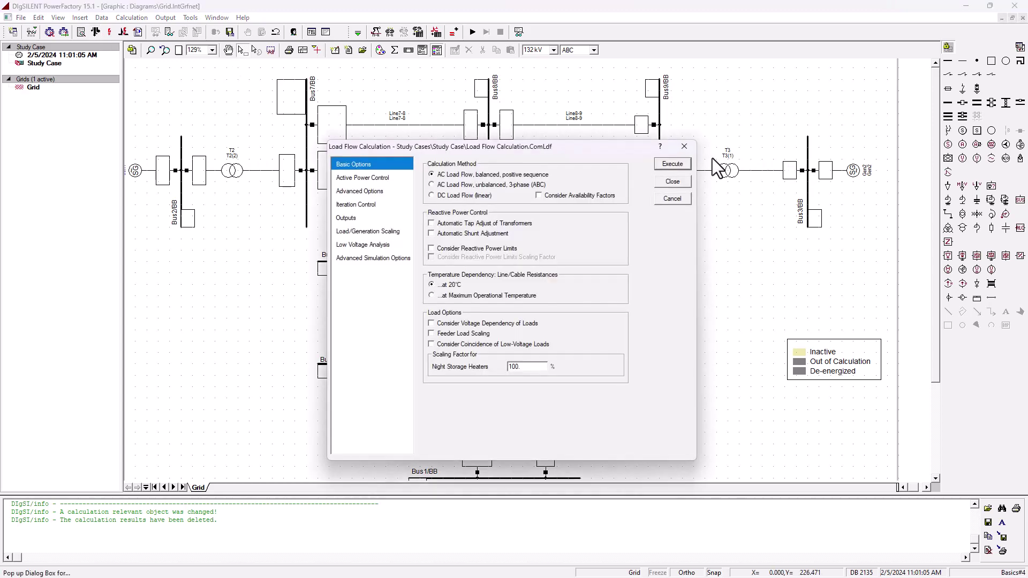
pyautogui.click(670, 164)
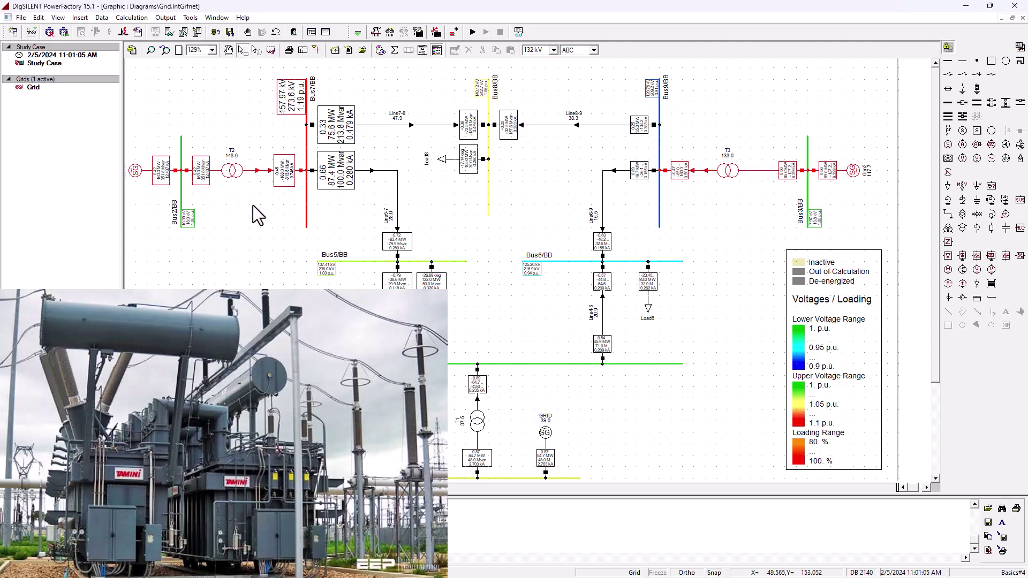
# - Review the rated power in the type data of overloaded transformer T2 and close its dialogs
pyautogui.doubleClick(232, 171)
pyautogui.click(444, 142)
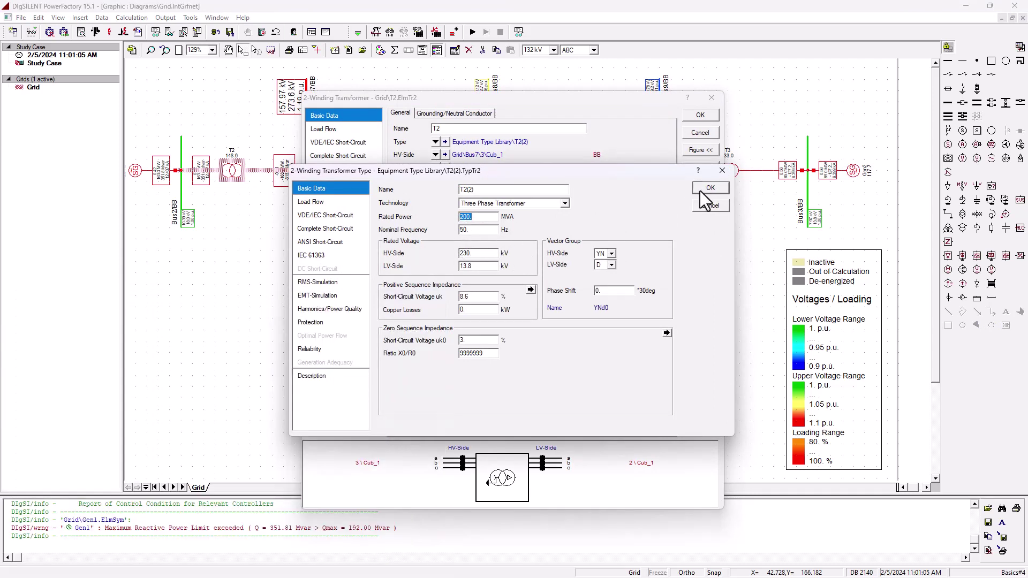
pyautogui.click(702, 189)
pyautogui.click(702, 116)
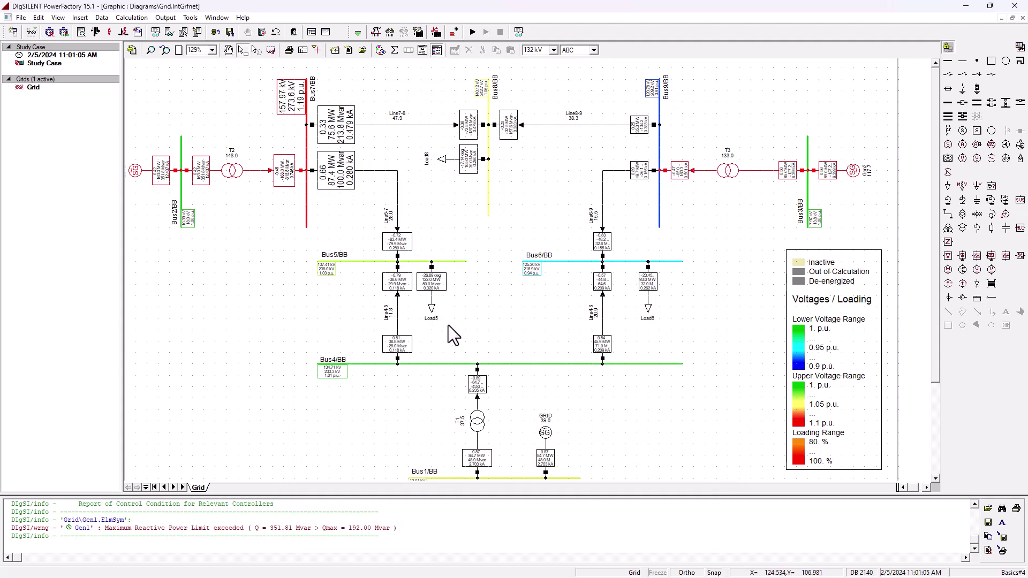
# - Run the load flow calculation and examine the results of Line7-8 at its Bus7 end
pyautogui.press('F10')
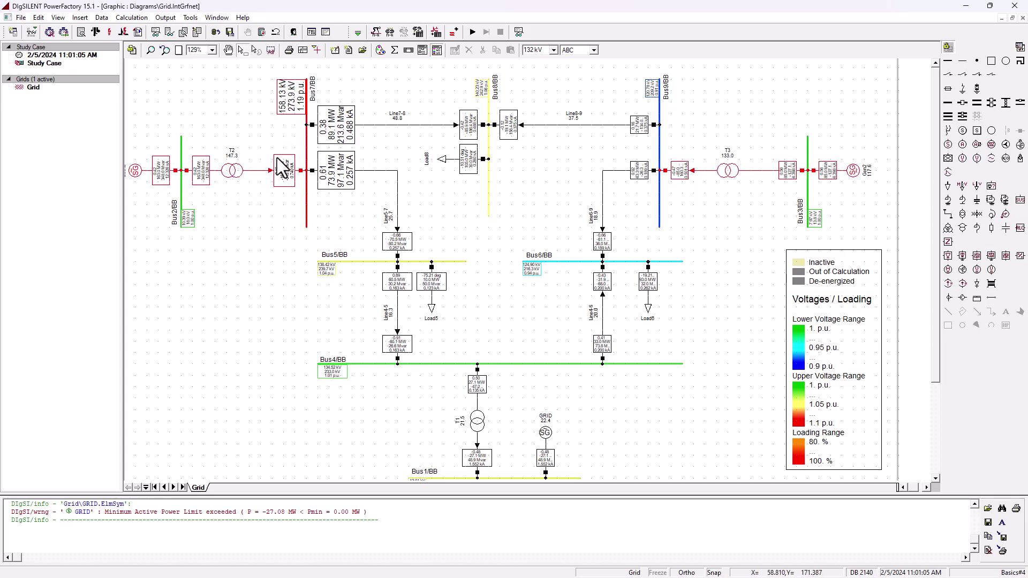
pyautogui.moveTo(327, 128)
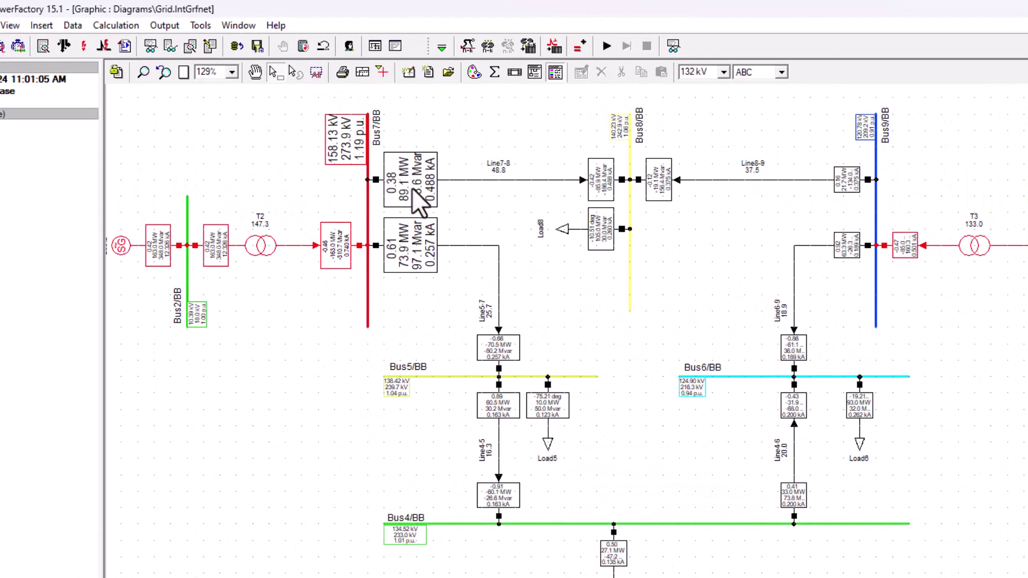
pyautogui.moveTo(412, 188)
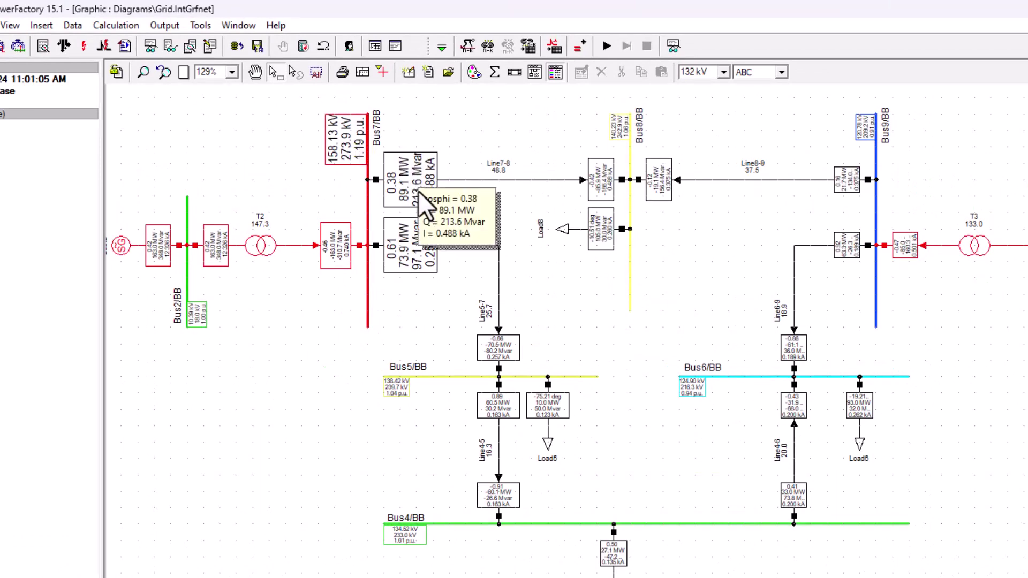
# - Review the active and reactive power dispatch in the load flow data of generator Gen1 and close without changes
pyautogui.moveTo(408, 250)
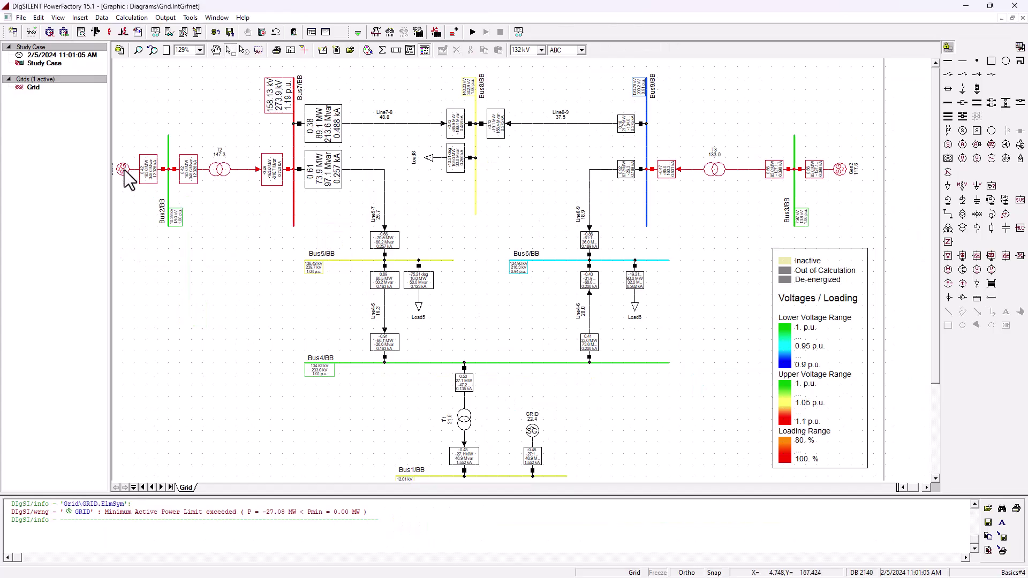
pyautogui.click(121, 245)
pyautogui.doubleClick(124, 170)
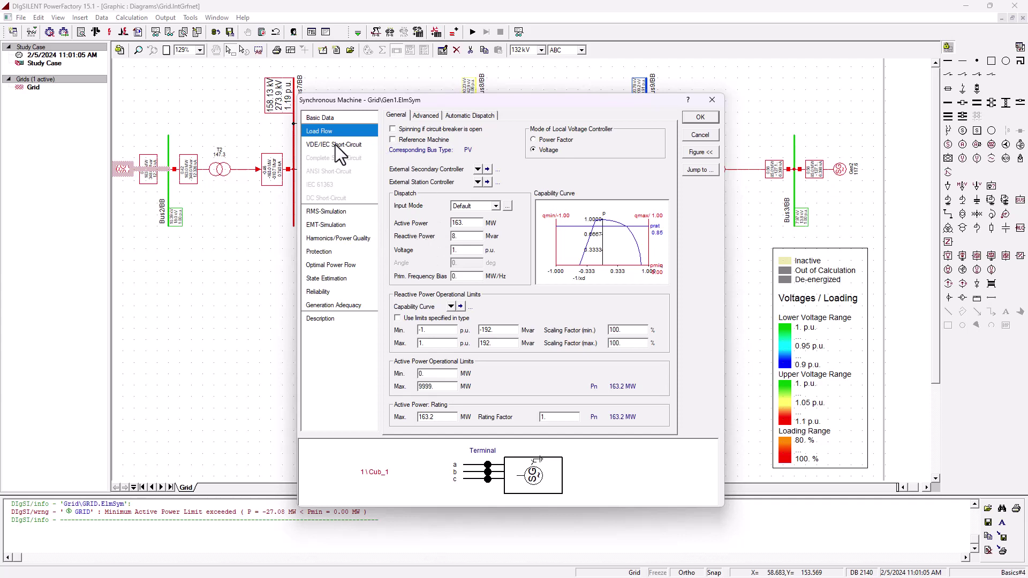
pyautogui.doubleClick(471, 223)
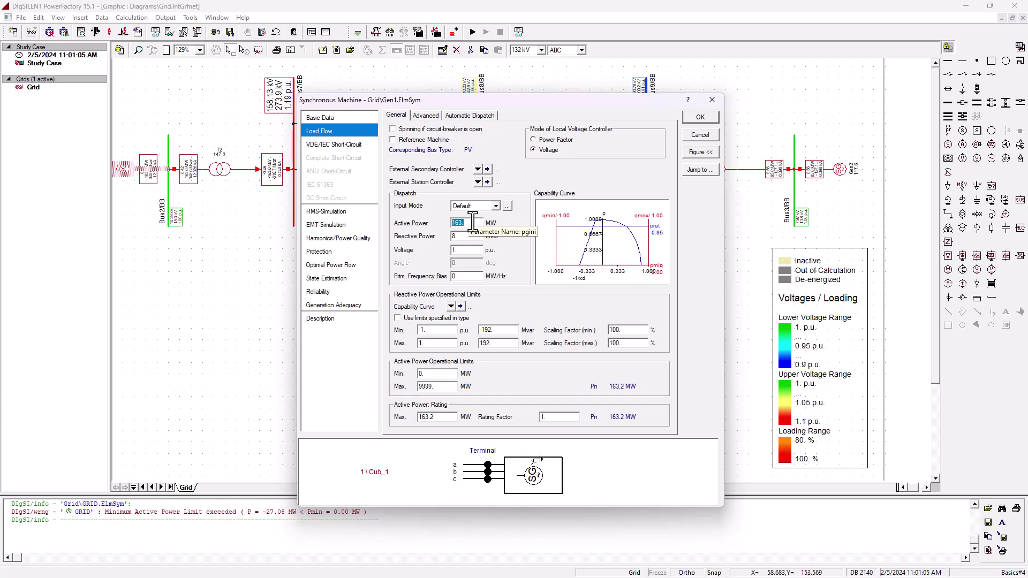
pyautogui.press('Tab')
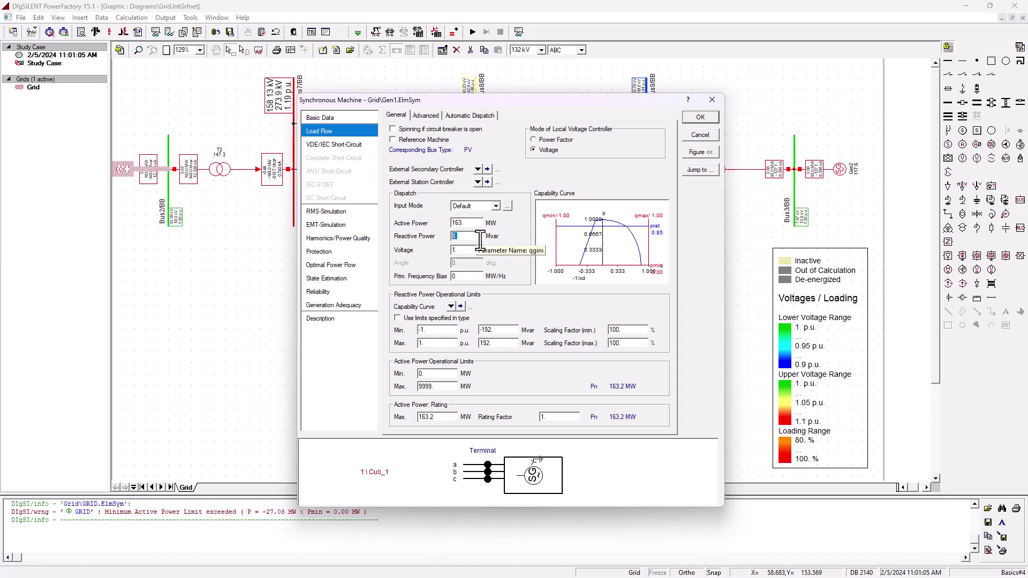
pyautogui.click(710, 136)
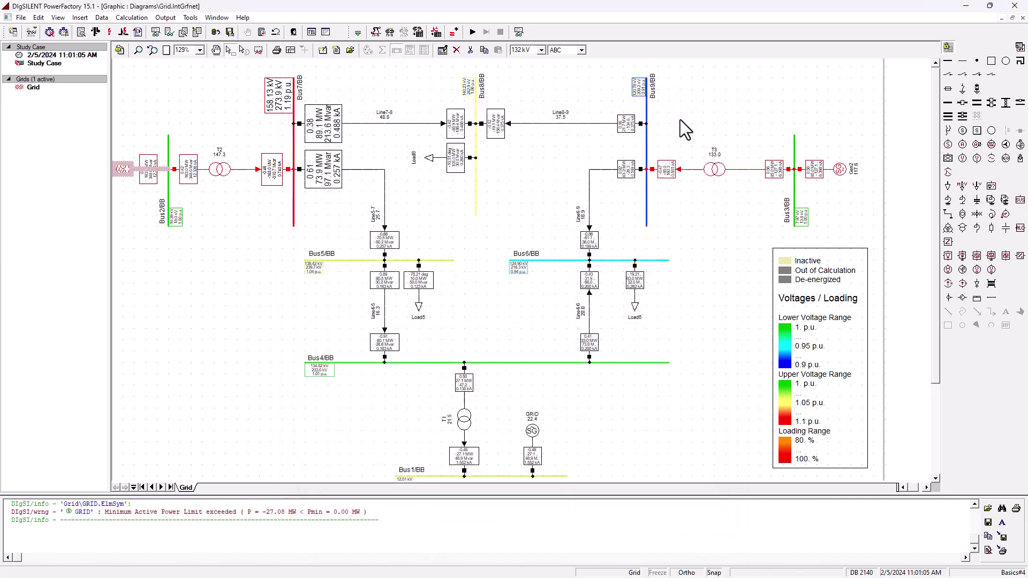
pyautogui.click(237, 240)
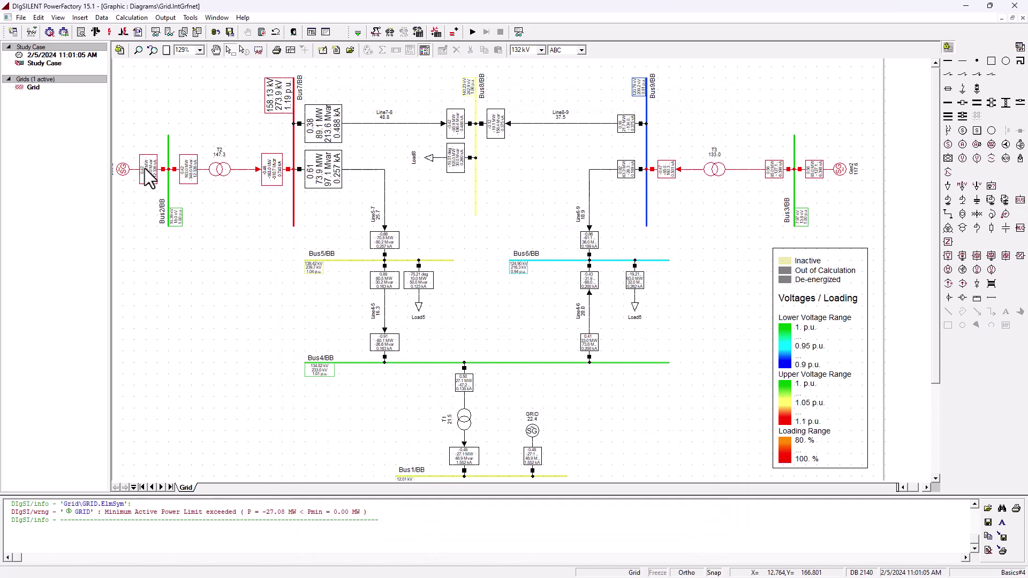
# - Examine the load flow results at Gen1 and at the Bus2 side of transformer T2
pyautogui.moveTo(145, 168)
pyautogui.moveTo(144, 169)
pyautogui.click(222, 169)
pyautogui.moveTo(188, 175)
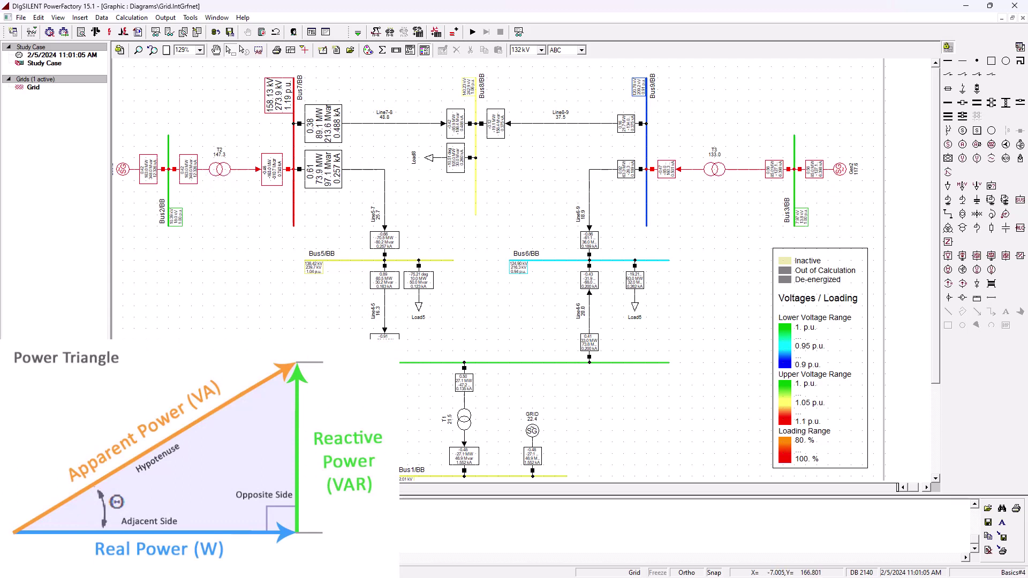
# - Switch to the Desmos scientific calculator and enter the square root of 163 squared
pyautogui.hotkey('alt', 'Tab')
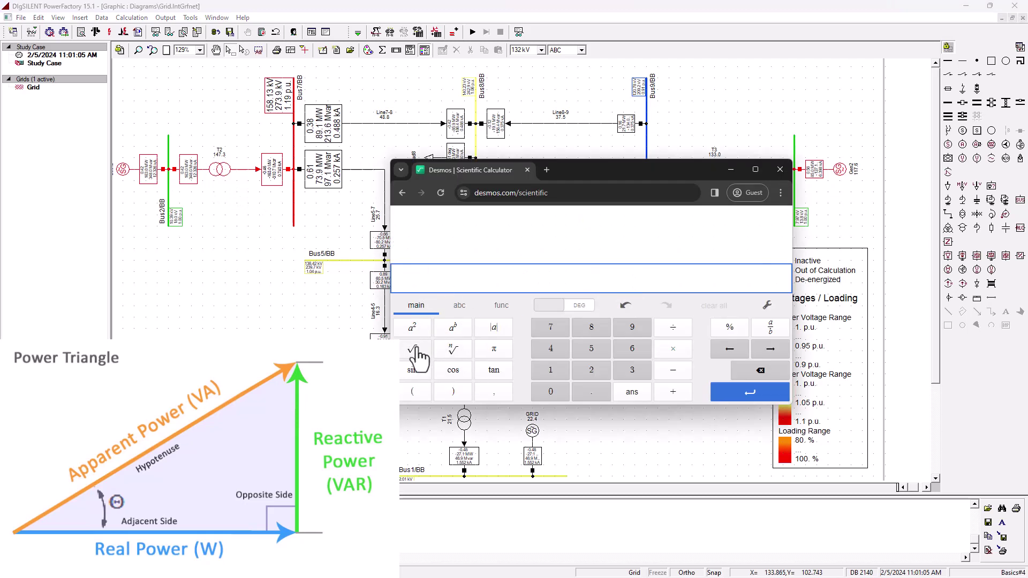
pyautogui.click(413, 349)
pyautogui.click(553, 374)
pyautogui.click(633, 353)
pyautogui.click(632, 376)
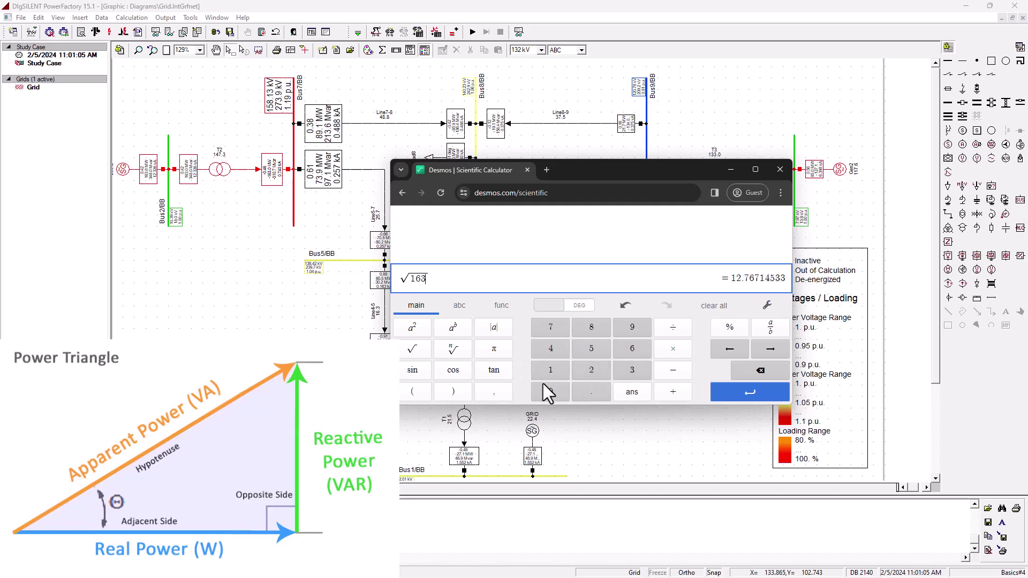
pyautogui.click(412, 329)
pyautogui.write('22')
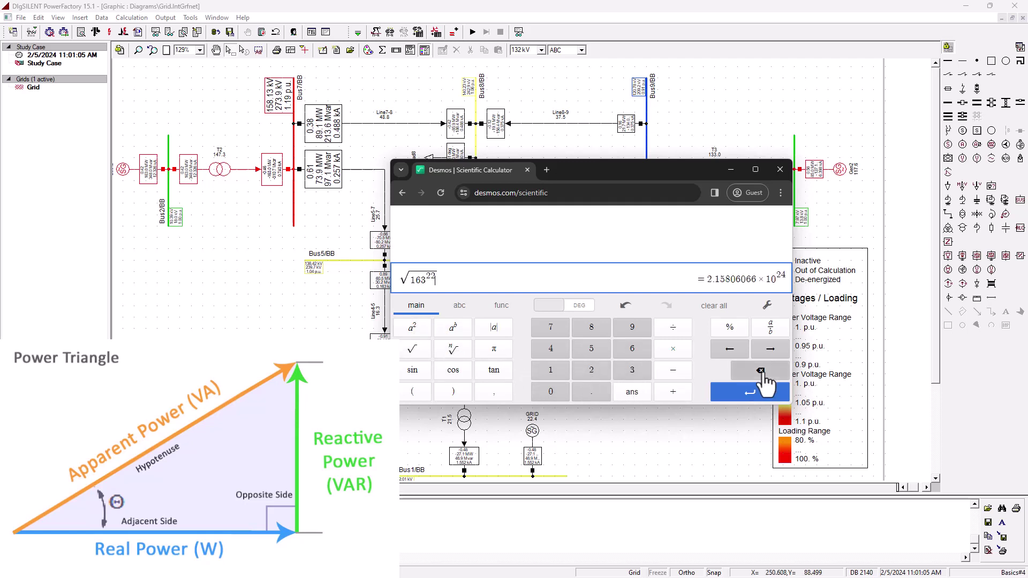
pyautogui.click(761, 371)
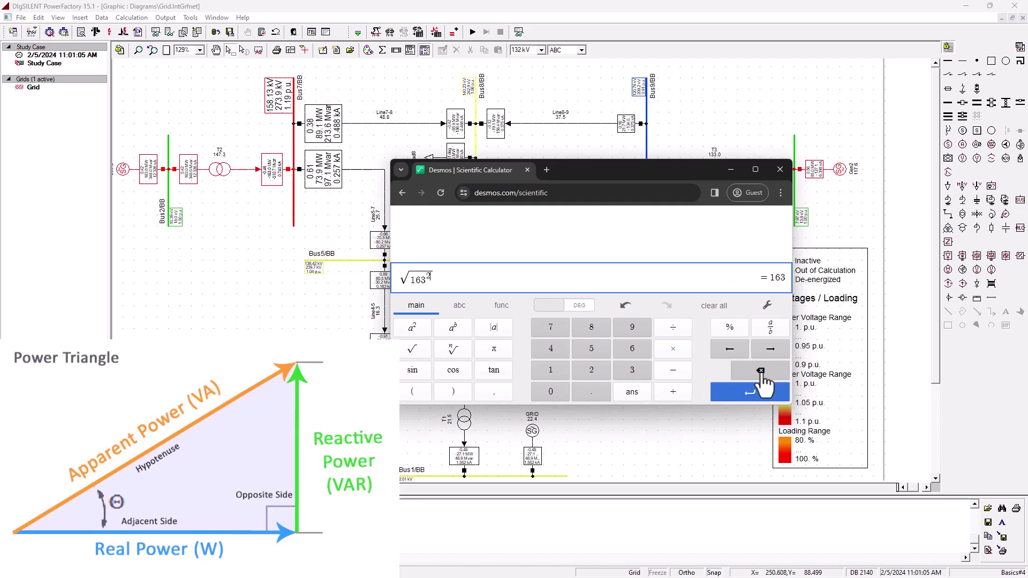
# - Add 348 squared under the square root and evaluate the apparent power expression
pyautogui.click(673, 392)
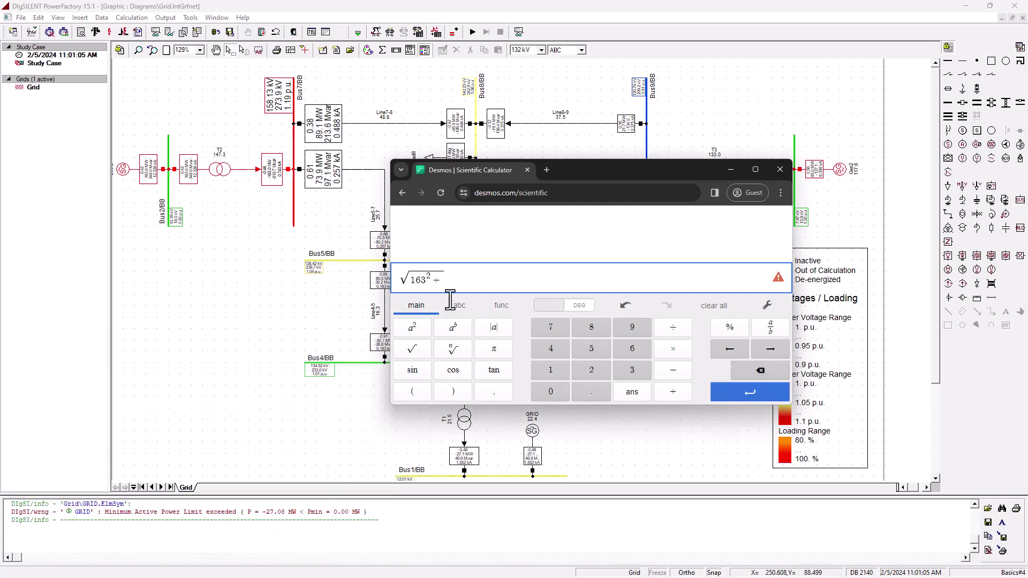
pyautogui.click(635, 376)
pyautogui.click(553, 350)
pyautogui.click(591, 327)
pyautogui.click(557, 388)
pyautogui.click(760, 370)
pyautogui.click(760, 370)
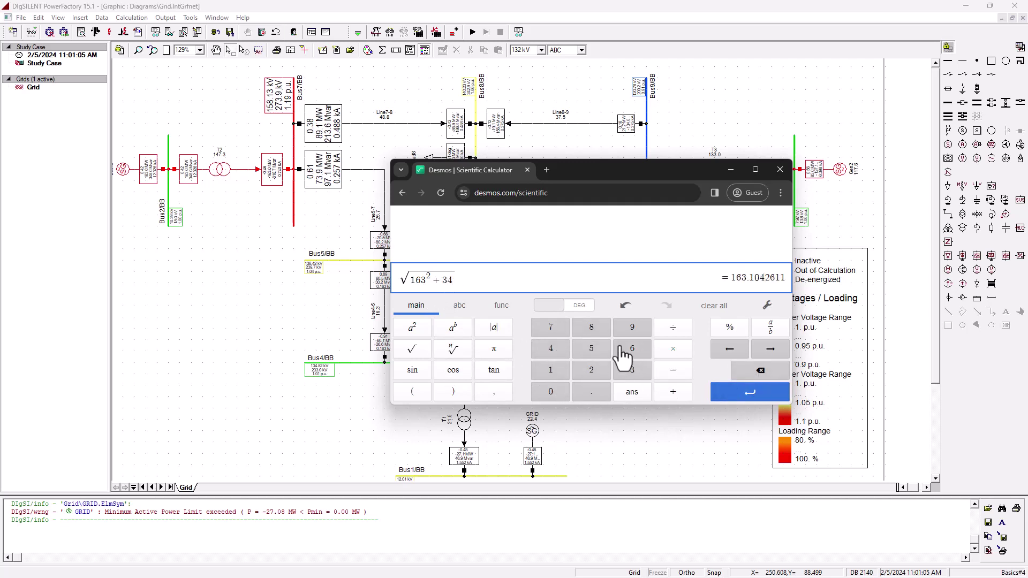
pyautogui.click(591, 328)
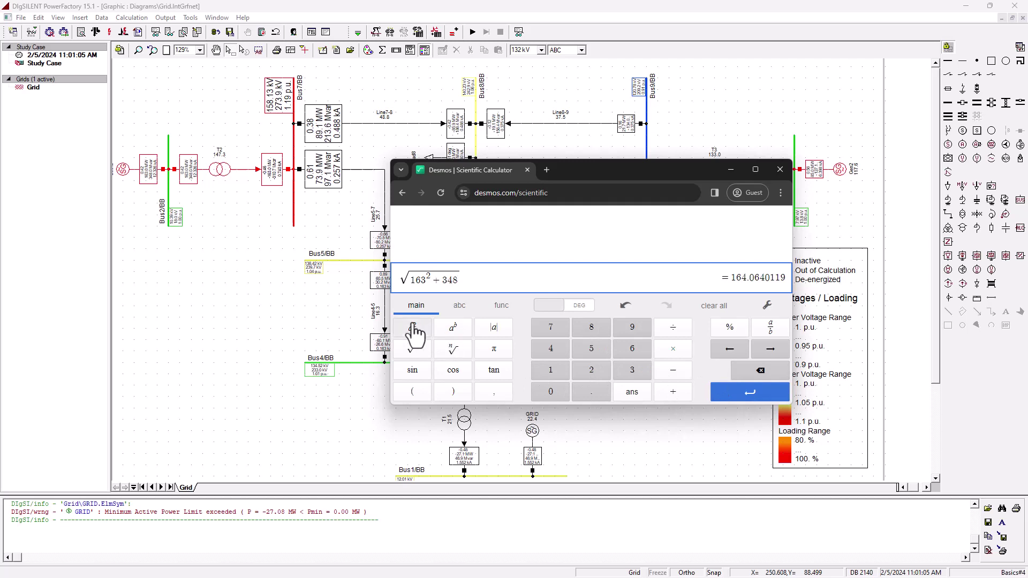
pyautogui.click(413, 327)
pyautogui.click(751, 395)
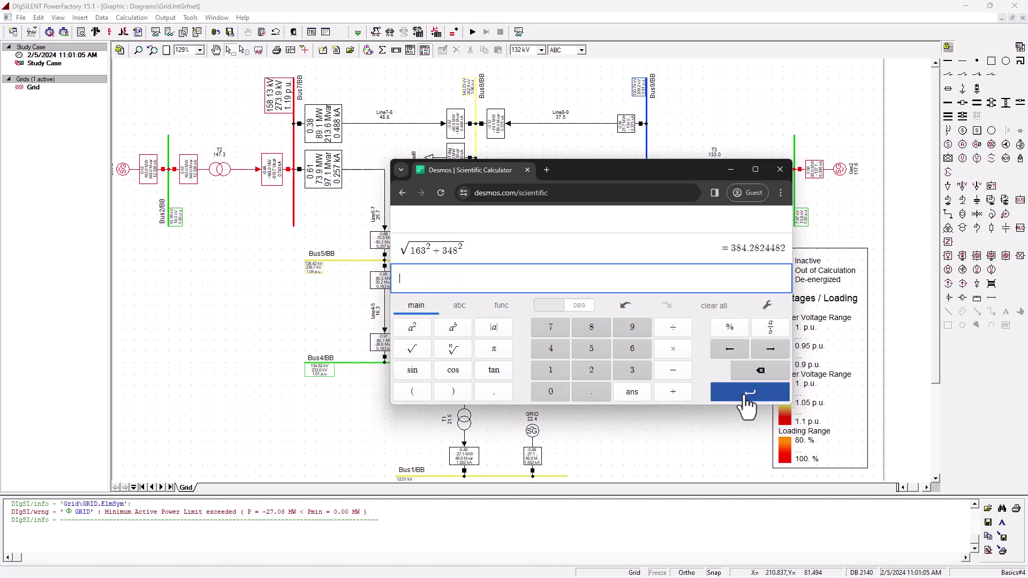
# - Check the calculated apparent power and minimise the calculator to return to the grid diagram
pyautogui.click(732, 248)
pyautogui.moveTo(731, 248); pyautogui.dragTo(782, 249)
pyautogui.click(744, 257)
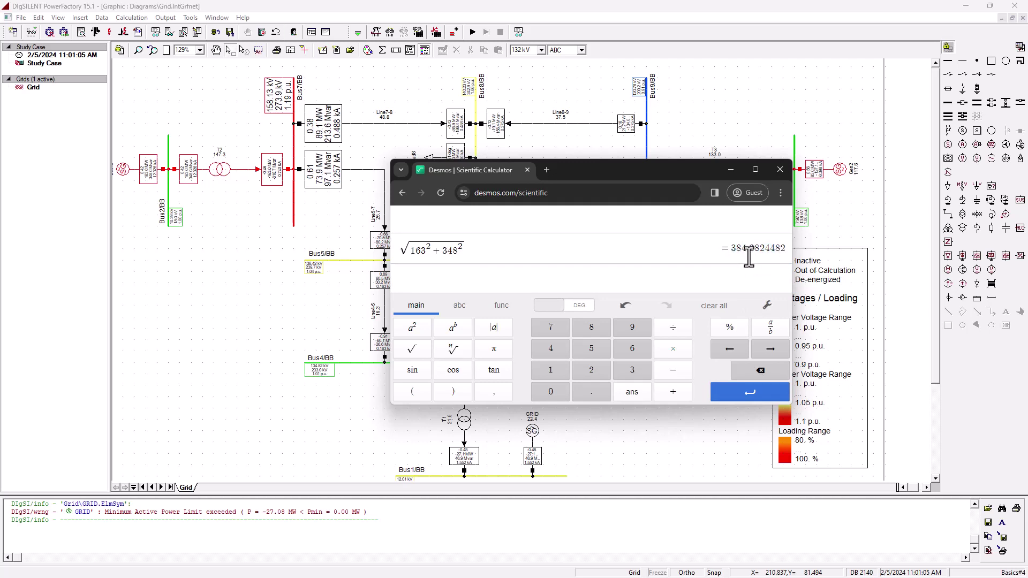
pyautogui.click(730, 170)
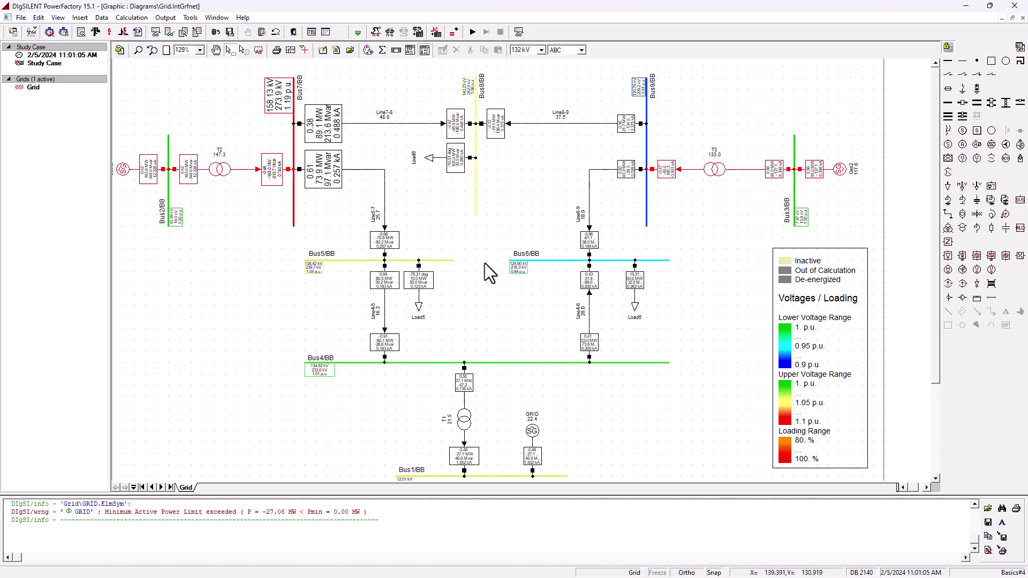
# - Run the load flow and add the Apparent Power variable m:S:_LOCALBUS to the Branch Flow result box format for edge elements
pyautogui.press('F10')
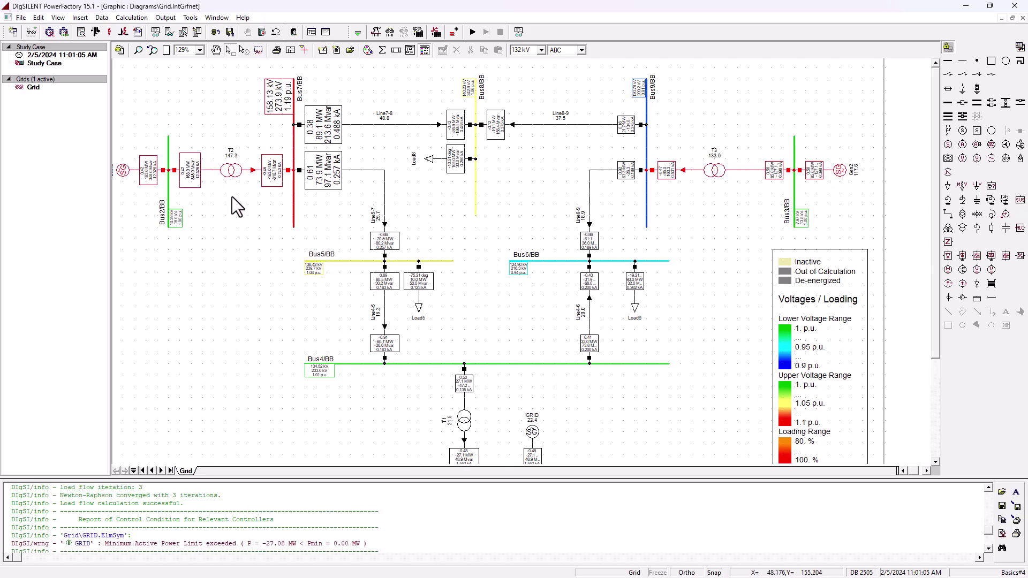
pyautogui.moveTo(191, 175)
pyautogui.rightClick(190, 179)
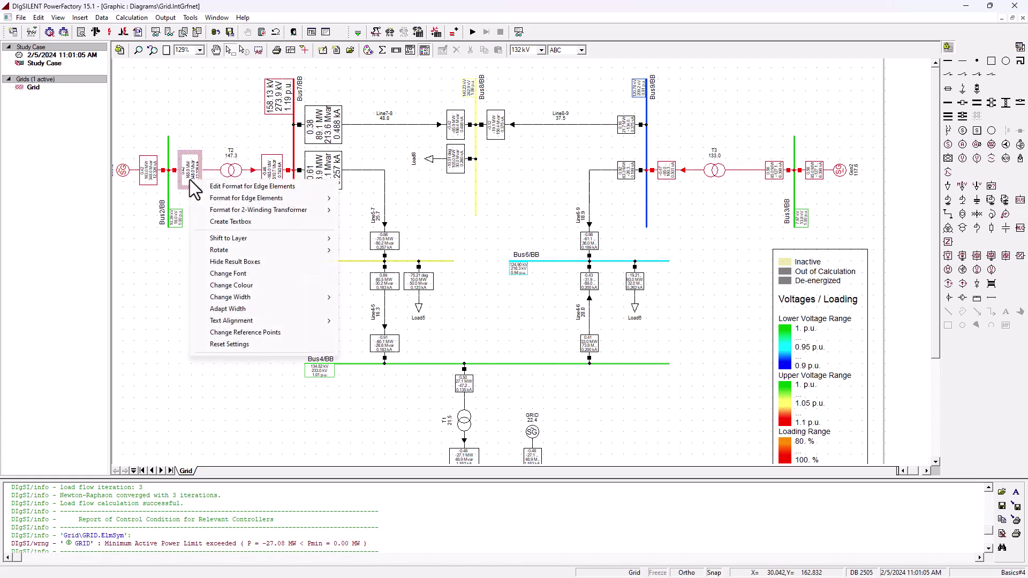
pyautogui.click(238, 188)
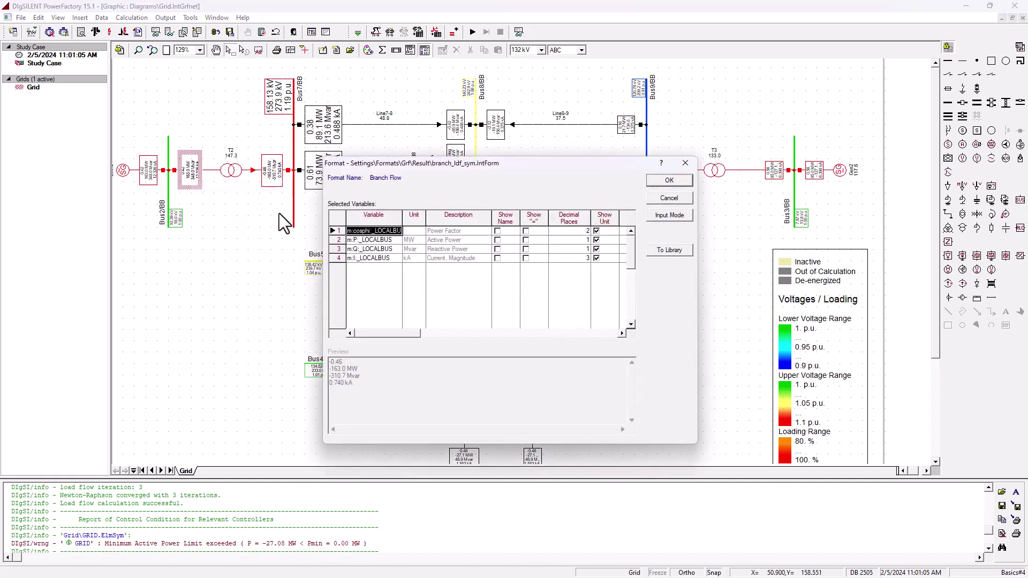
pyautogui.rightClick(341, 284)
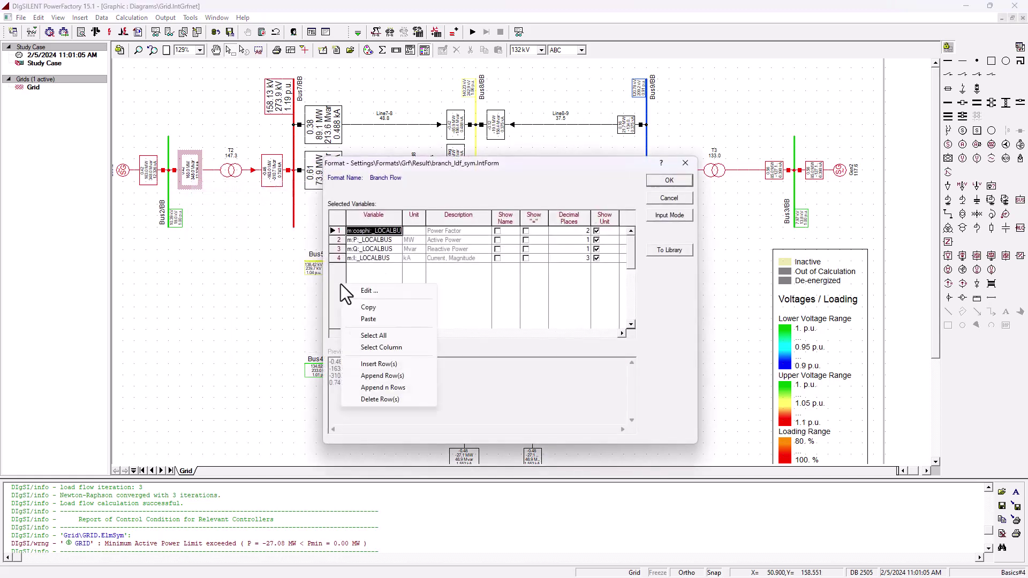
pyautogui.click(373, 292)
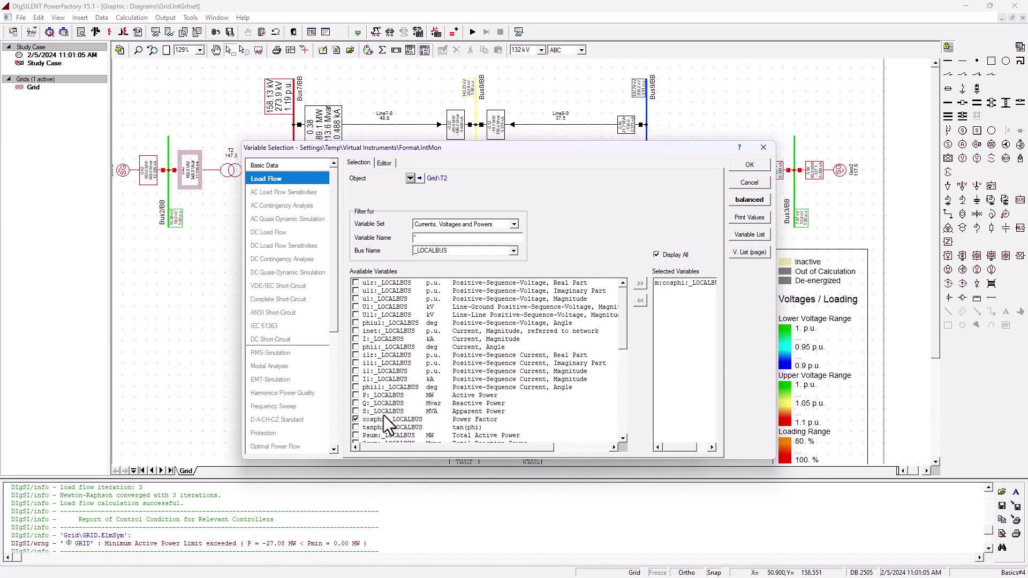
pyautogui.click(356, 411)
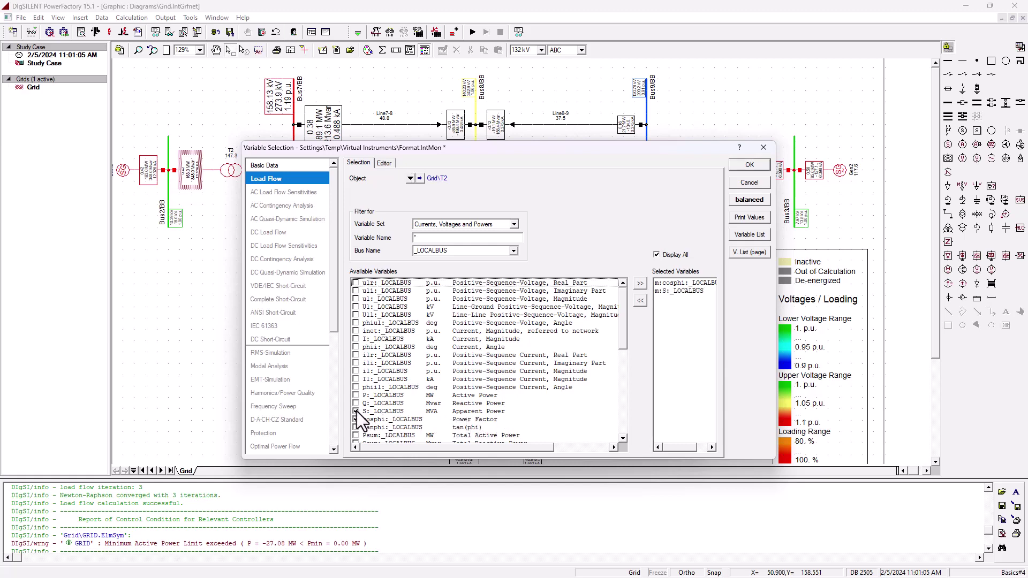
pyautogui.click(735, 168)
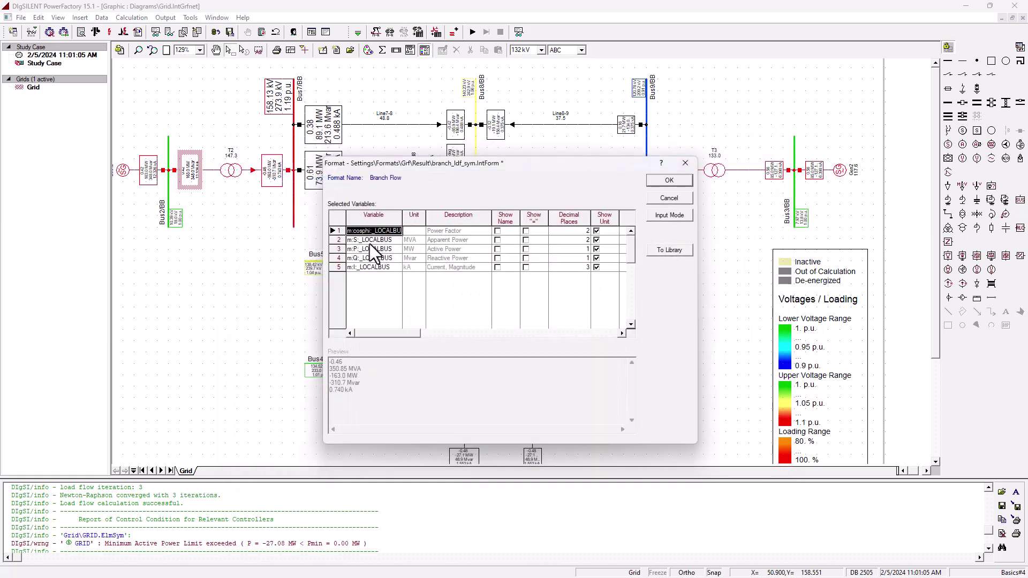
pyautogui.click(448, 241)
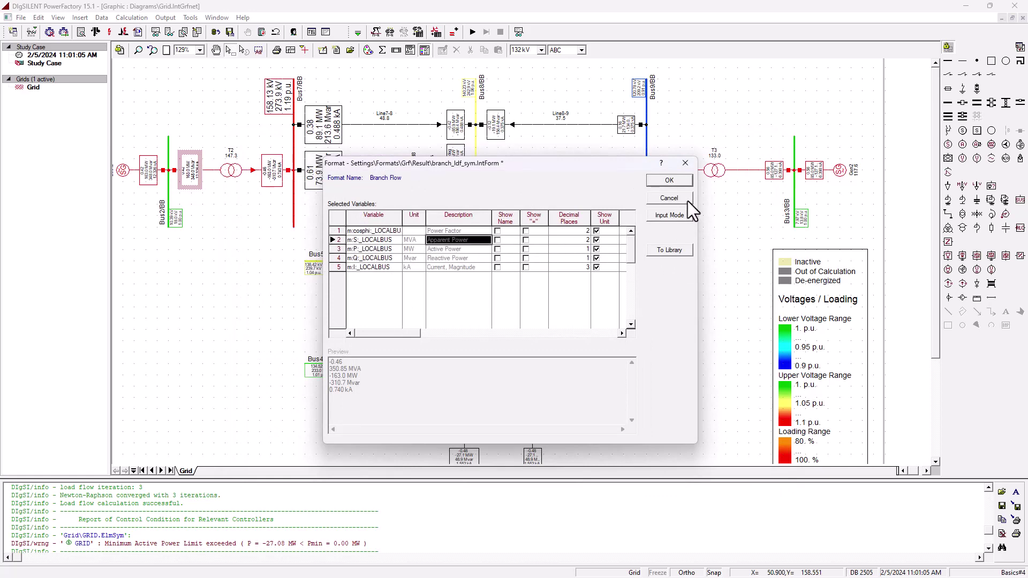
pyautogui.click(676, 184)
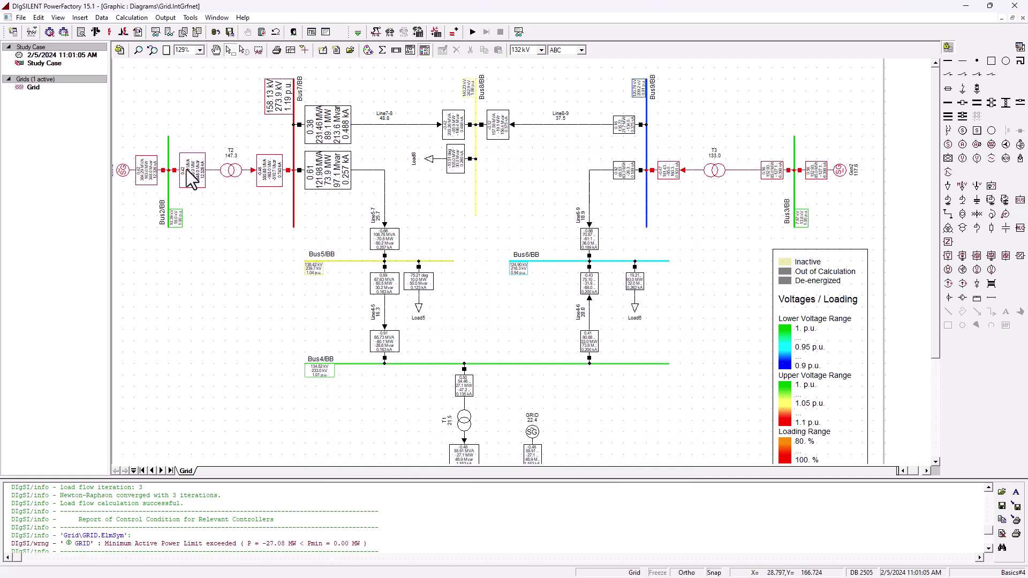
pyautogui.moveTo(187, 169)
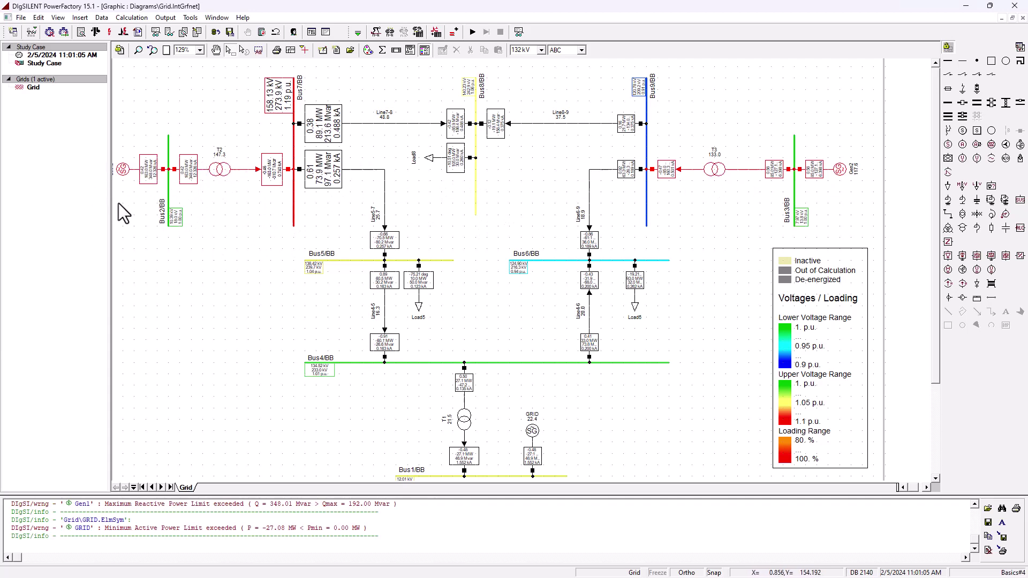
# - Set the nominal apparent power in the type data of generator Gen1 to 400 MVA
pyautogui.click(122, 170)
pyautogui.doubleClick(125, 172)
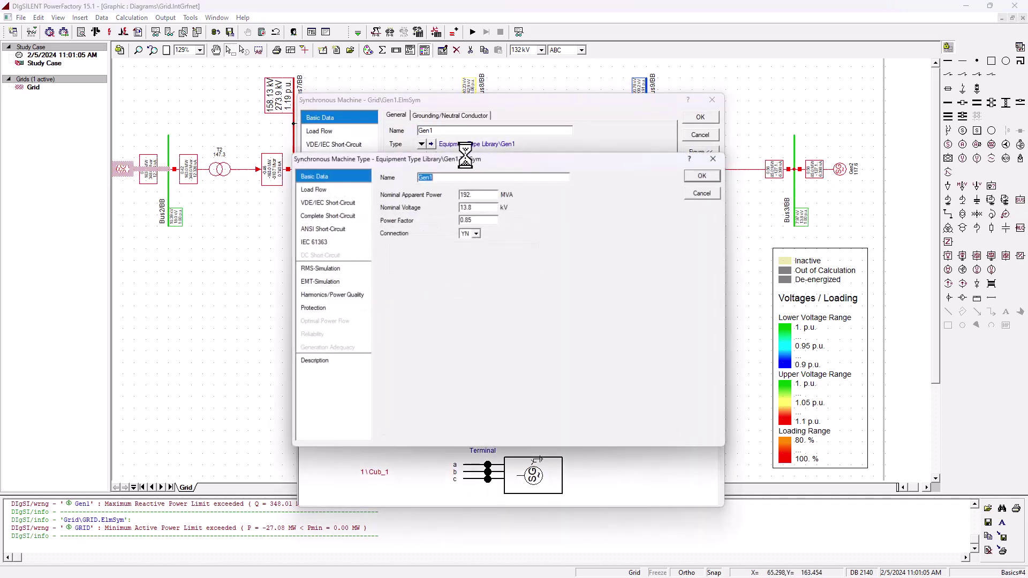
pyautogui.press('Tab')
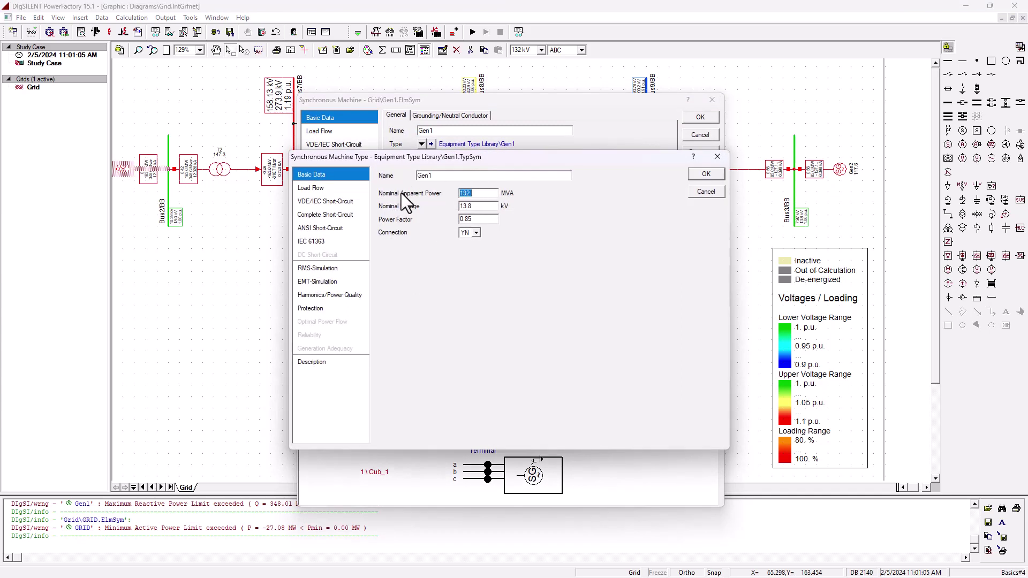
pyautogui.write('400')
pyautogui.click(722, 173)
pyautogui.click(707, 120)
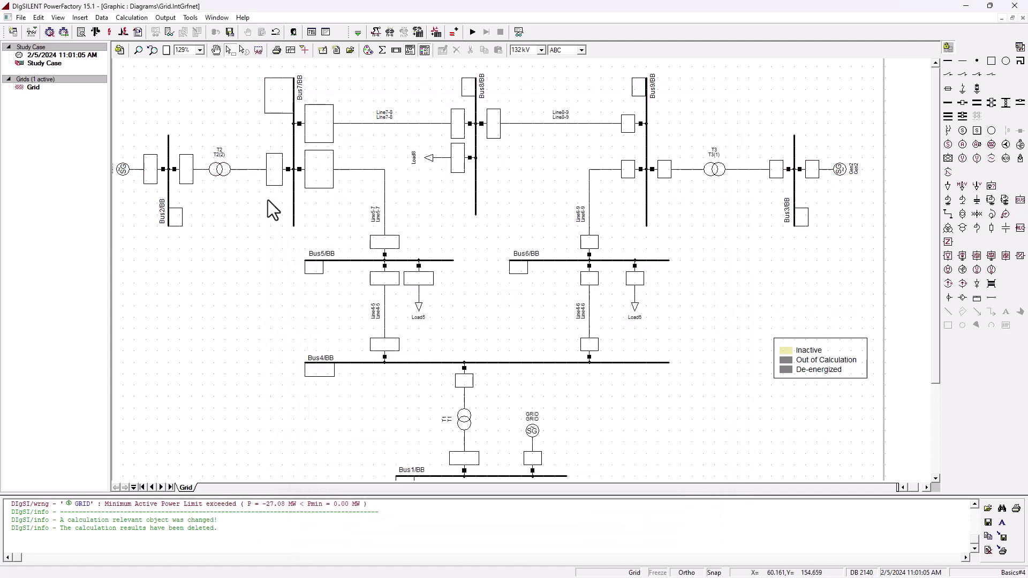
# - Edit the rated power in the type data of transformer T2 and accept both dialogs
pyautogui.doubleClick(225, 178)
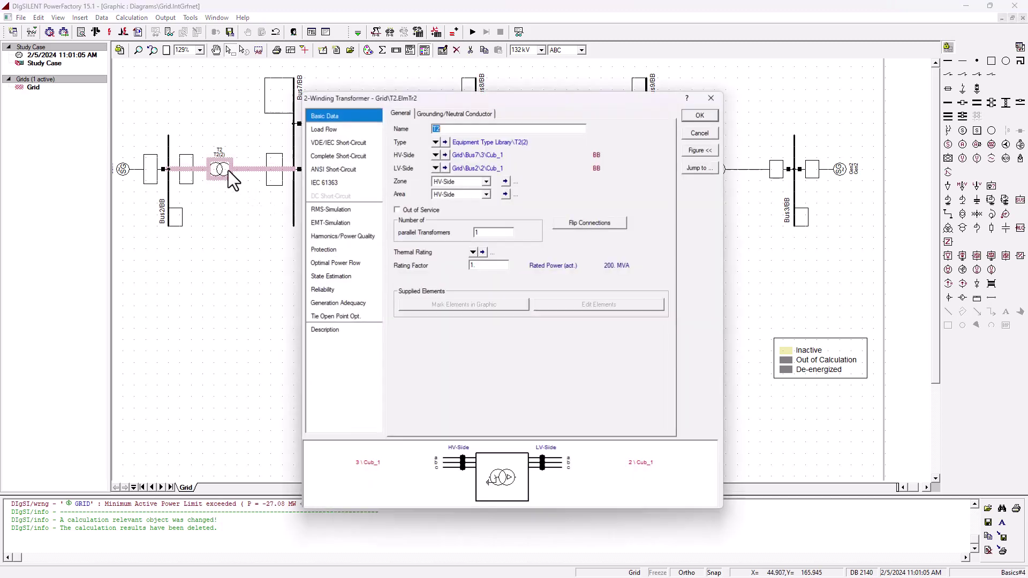
pyautogui.click(339, 130)
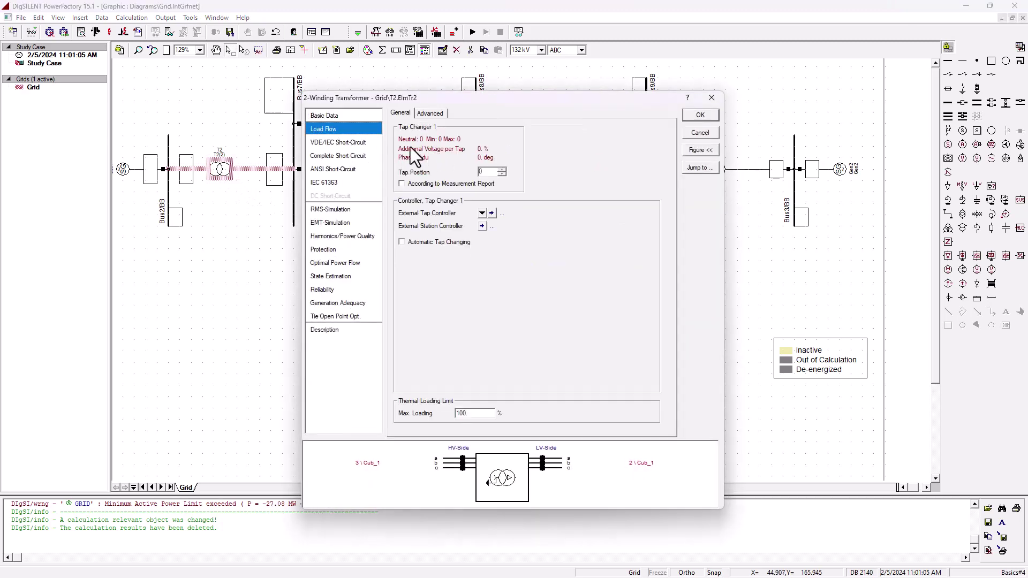
pyautogui.click(337, 116)
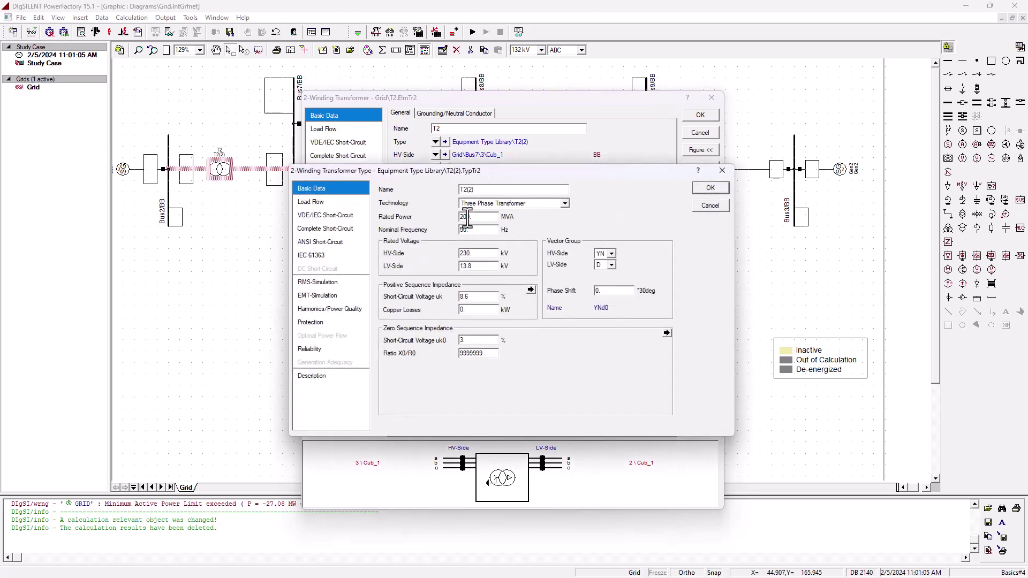
pyautogui.moveTo(463, 218); pyautogui.dragTo(458, 220)
pyautogui.click(710, 187)
pyautogui.click(701, 115)
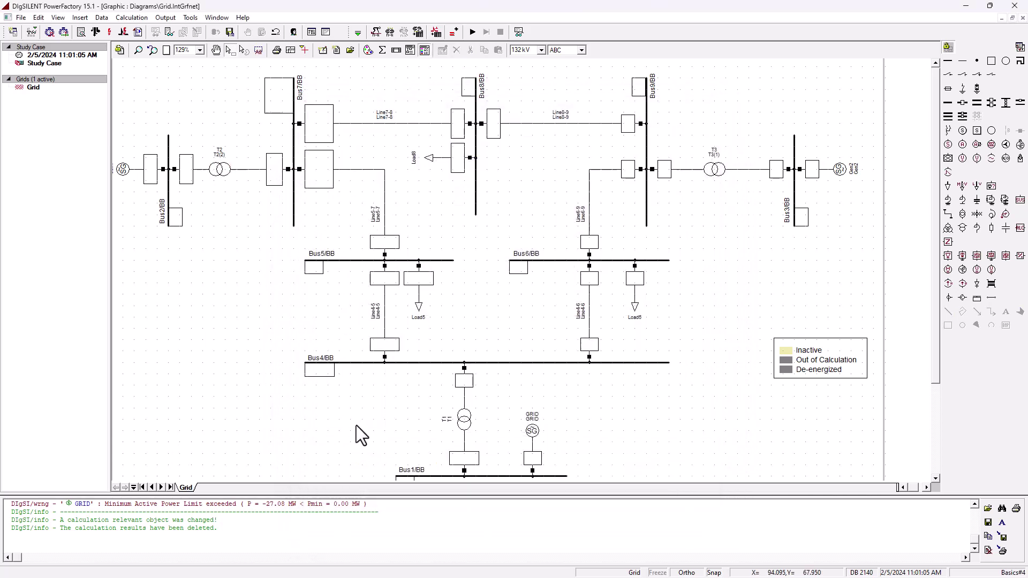
# - Run the balanced, positive-sequence AC load flow and output its calculation analysis as a Grid Summary report
pyautogui.click(95, 32)
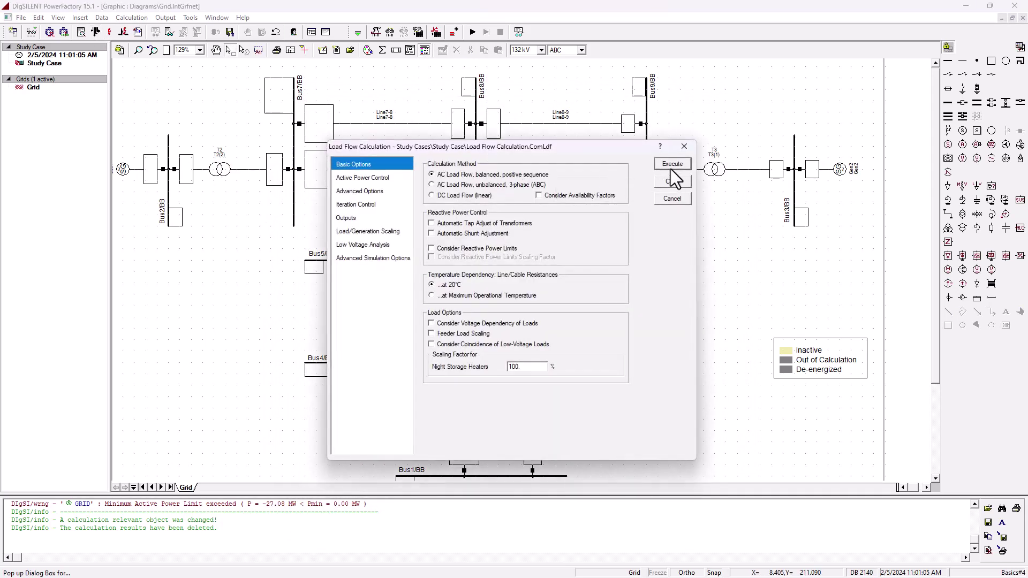
pyautogui.click(671, 168)
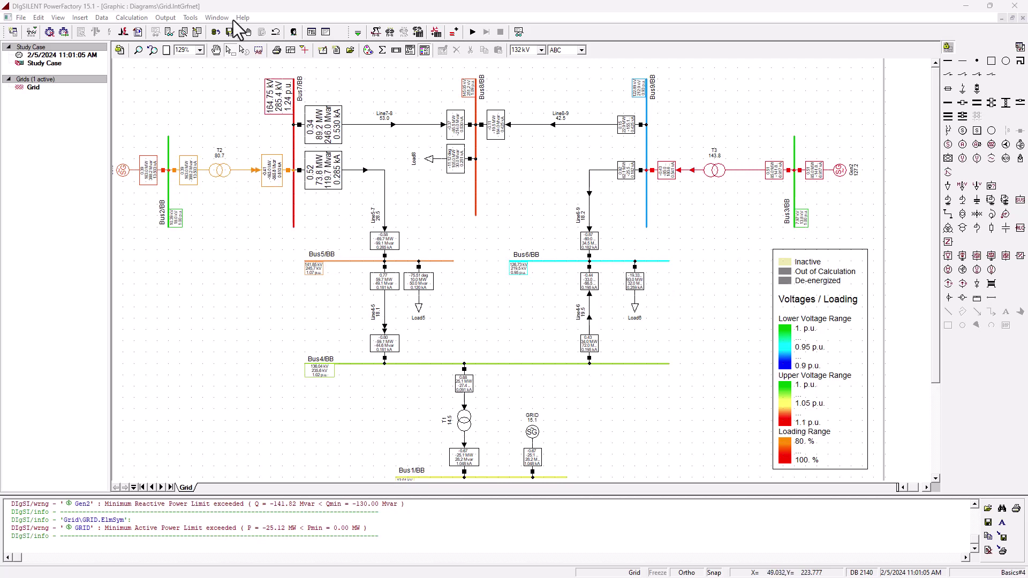
pyautogui.click(171, 18)
pyautogui.click(170, 19)
pyautogui.click(171, 19)
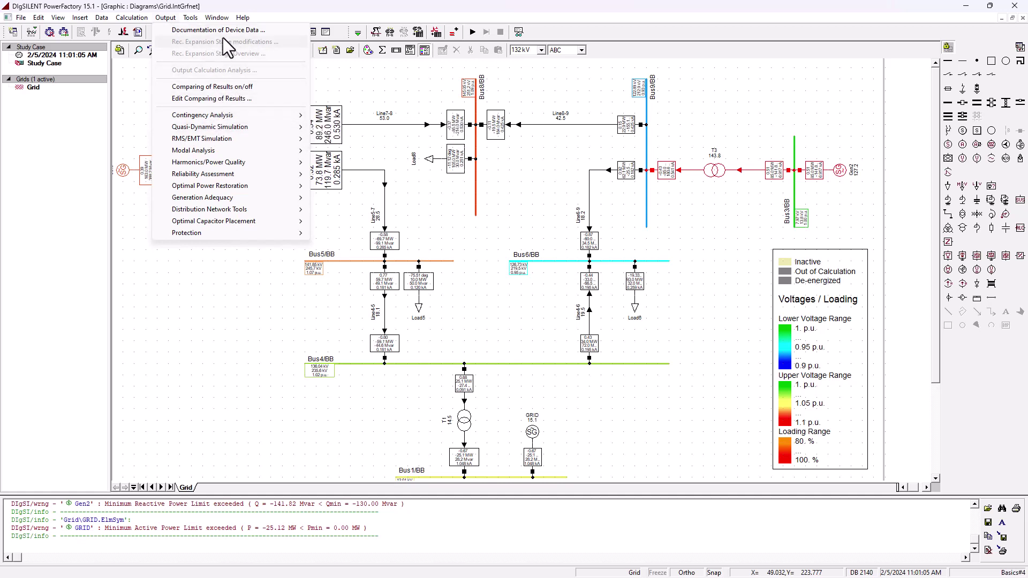
pyautogui.click(208, 261)
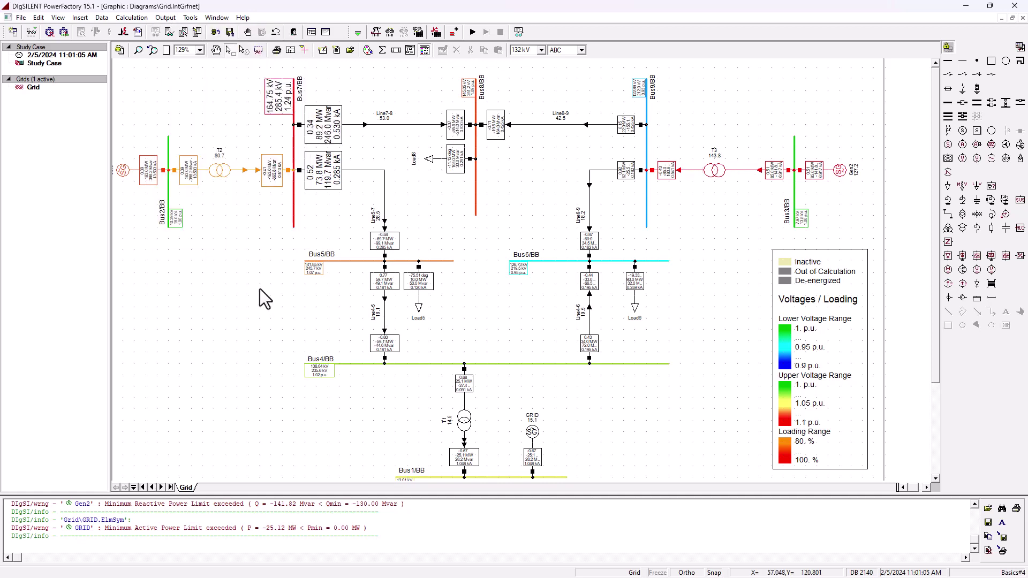
pyautogui.click(166, 18)
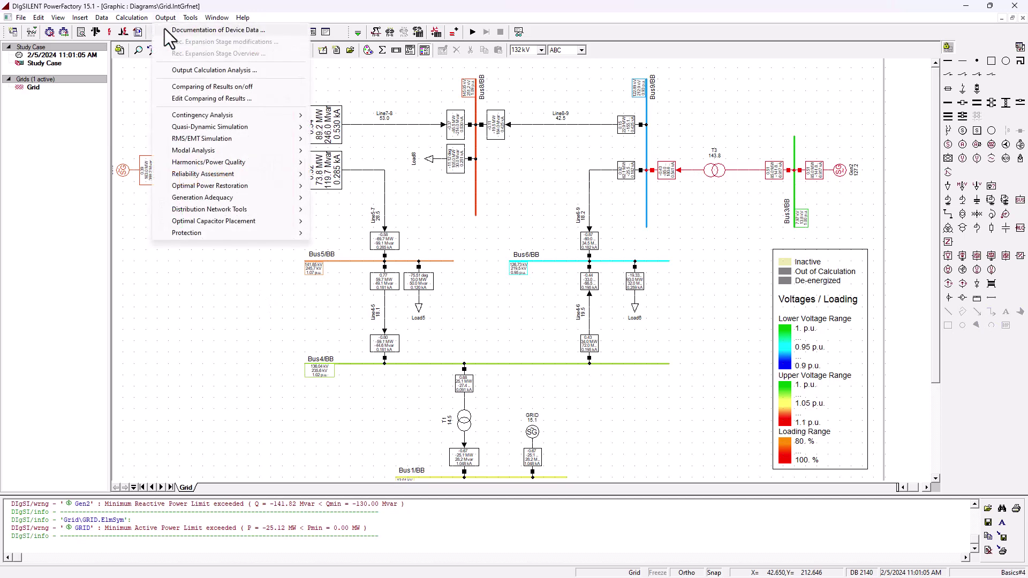
pyautogui.click(211, 72)
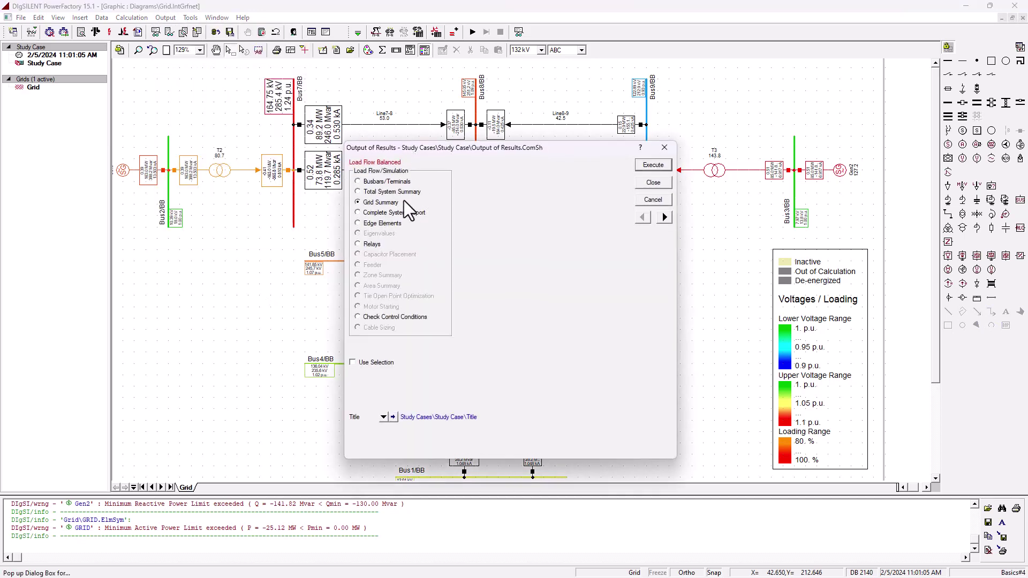
pyautogui.click(654, 166)
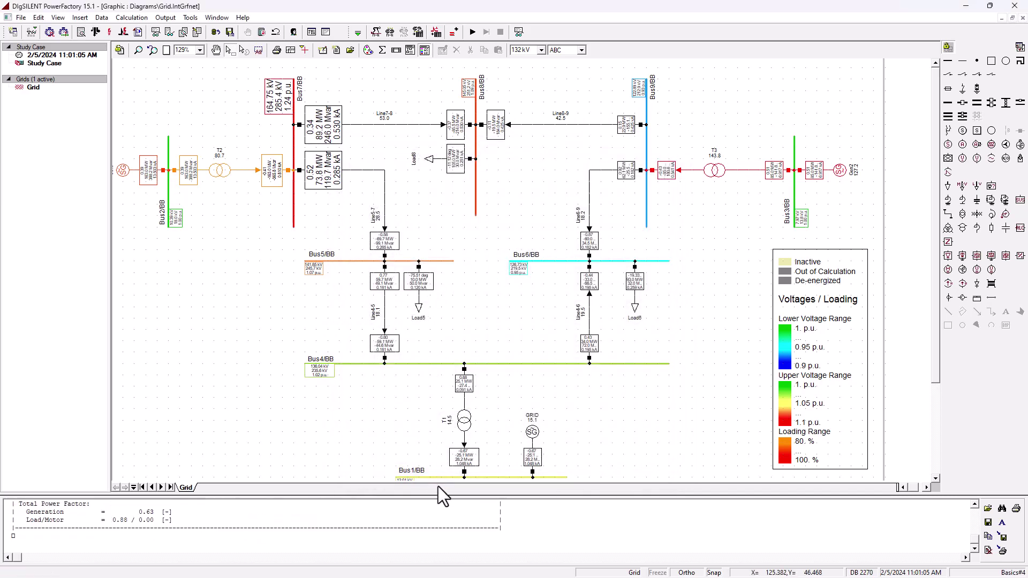
# - Enlarge the output window to examine the grid summary's generation, load, losses and installed capacity, and shrink it back to show the diagram
pyautogui.moveTo(437, 497); pyautogui.dragTo(455, 271)
pyautogui.scroll(8, 185, 397)
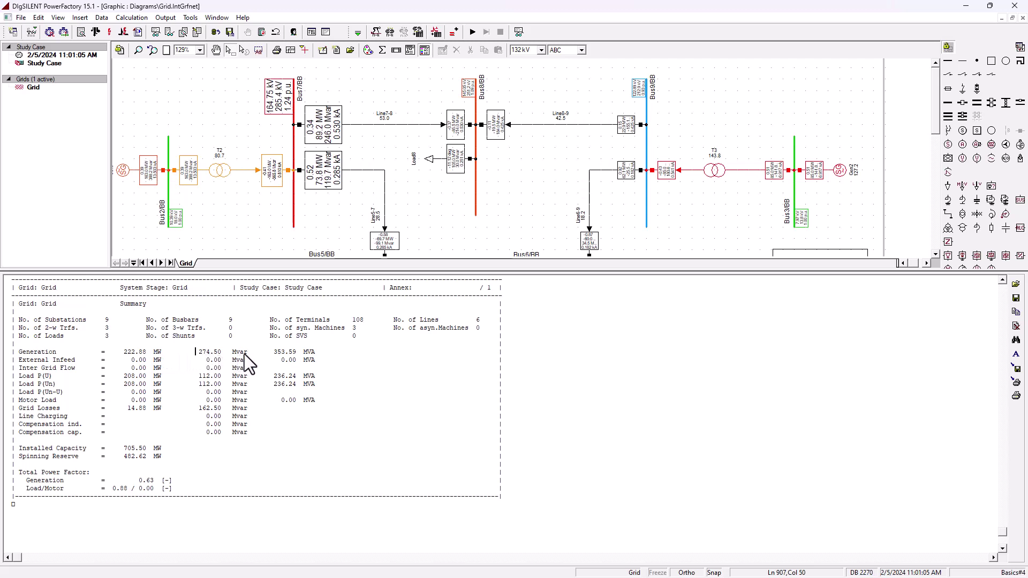
pyautogui.click(274, 352)
pyautogui.click(24, 449)
pyautogui.scroll(5, 311, 409)
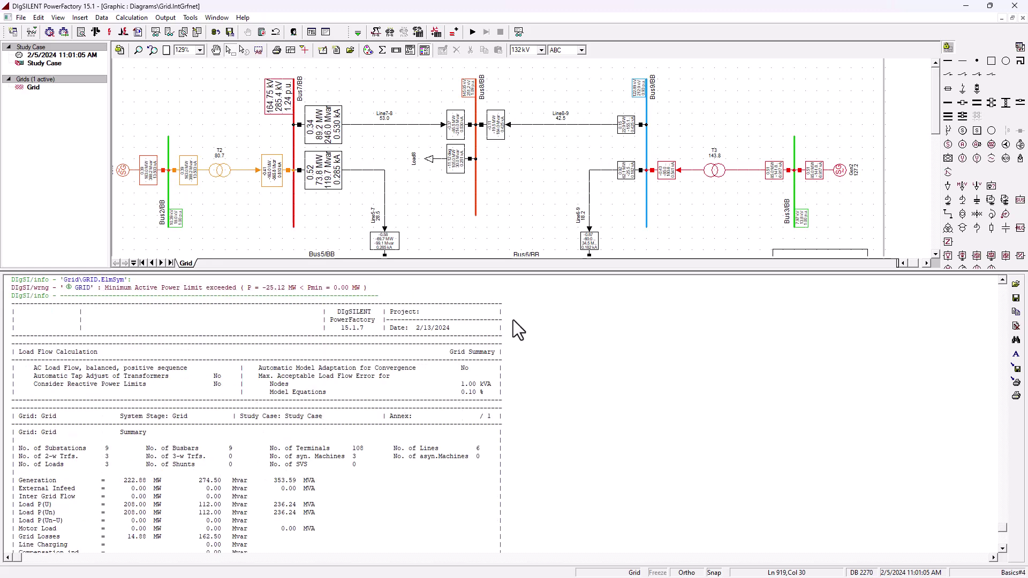
pyautogui.moveTo(546, 270); pyautogui.dragTo(557, 477)
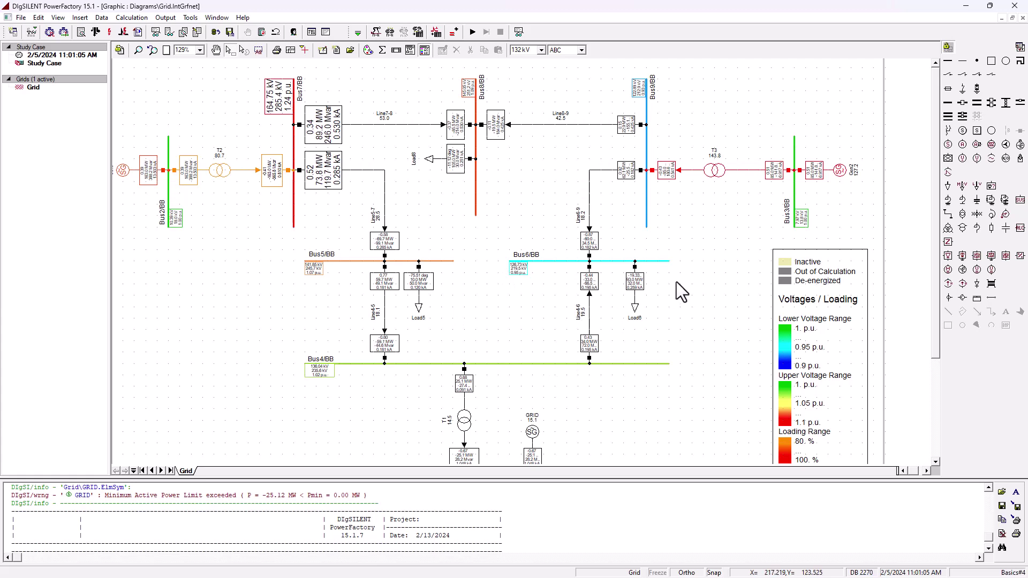